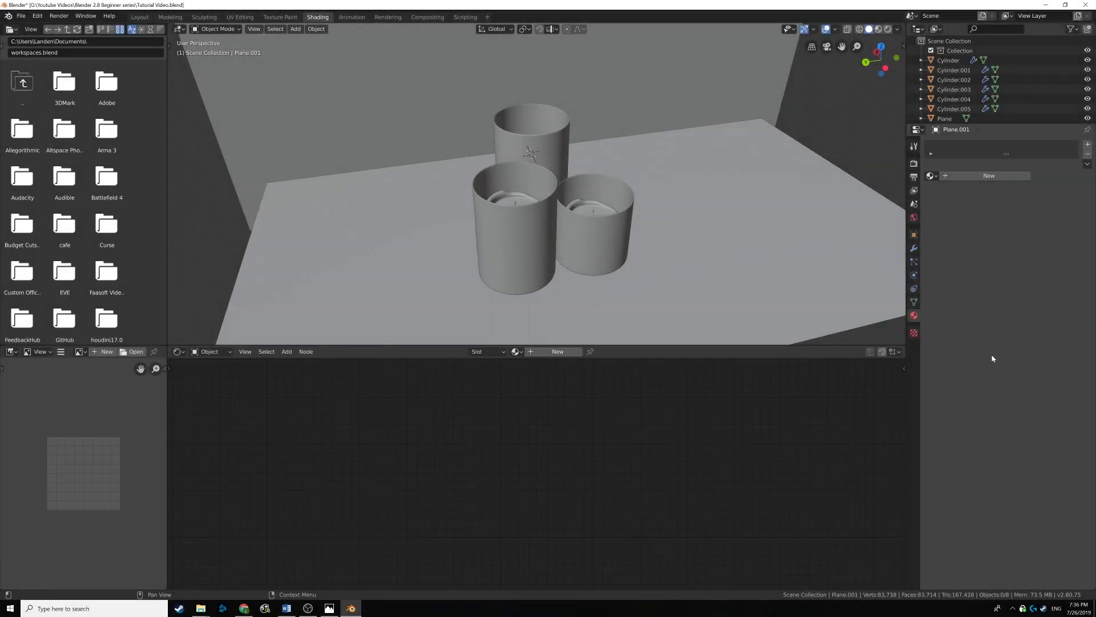
# - Select the wall plane after checking the candle reference image
pyautogui.click(734, 218)
pyautogui.click(624, 118)
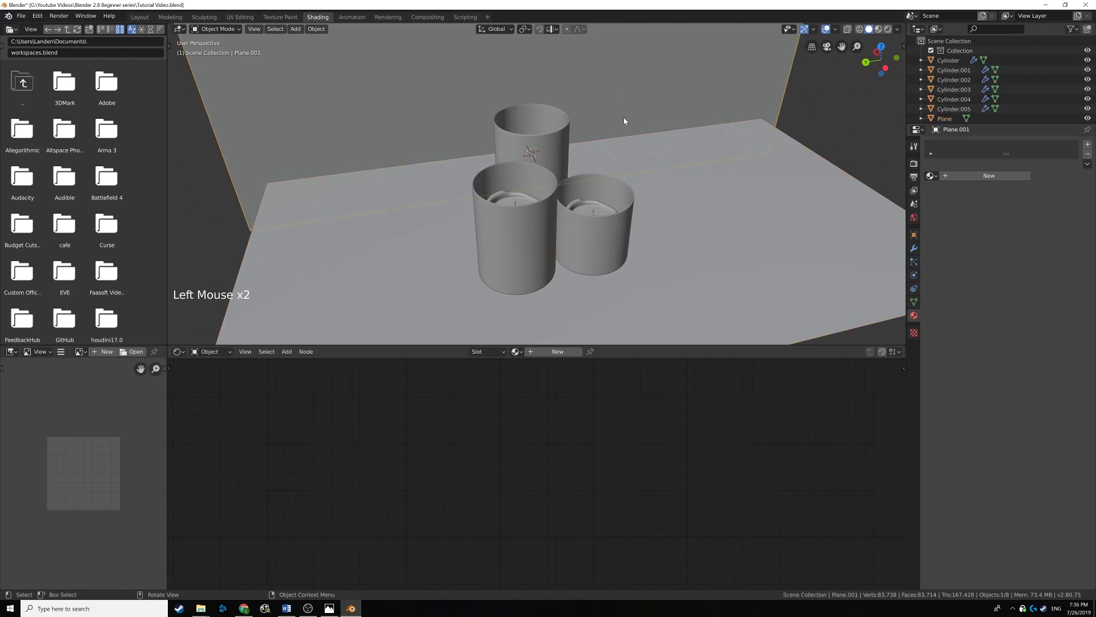
pyautogui.scroll(-3, 669, 232)
pyautogui.moveTo(669, 232); pyautogui.dragTo(670, 207, button='middle')
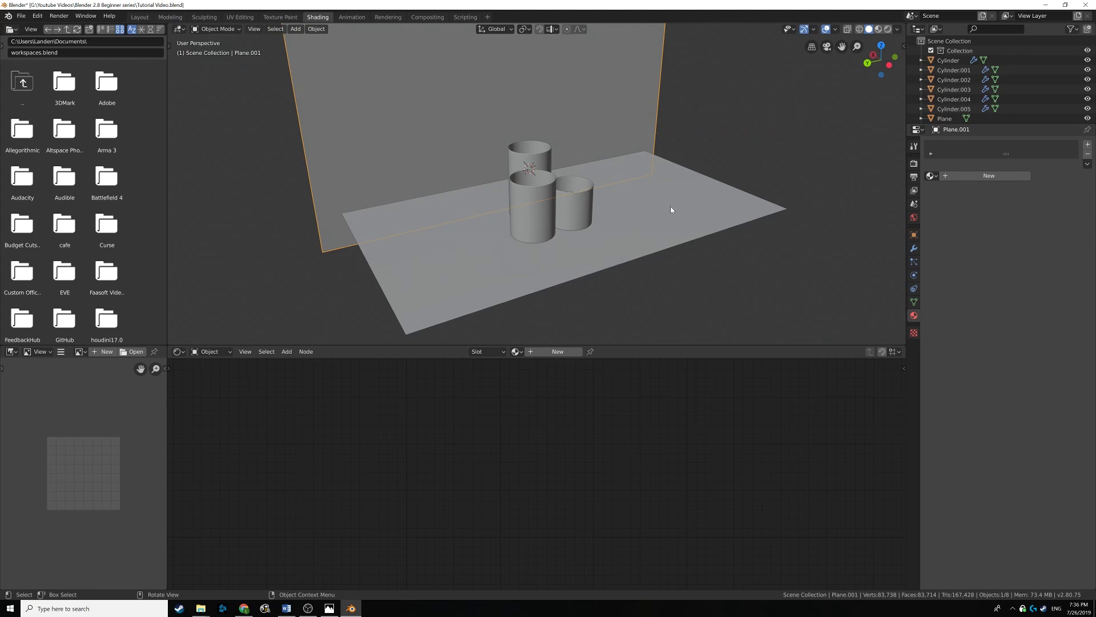
pyautogui.click(636, 198)
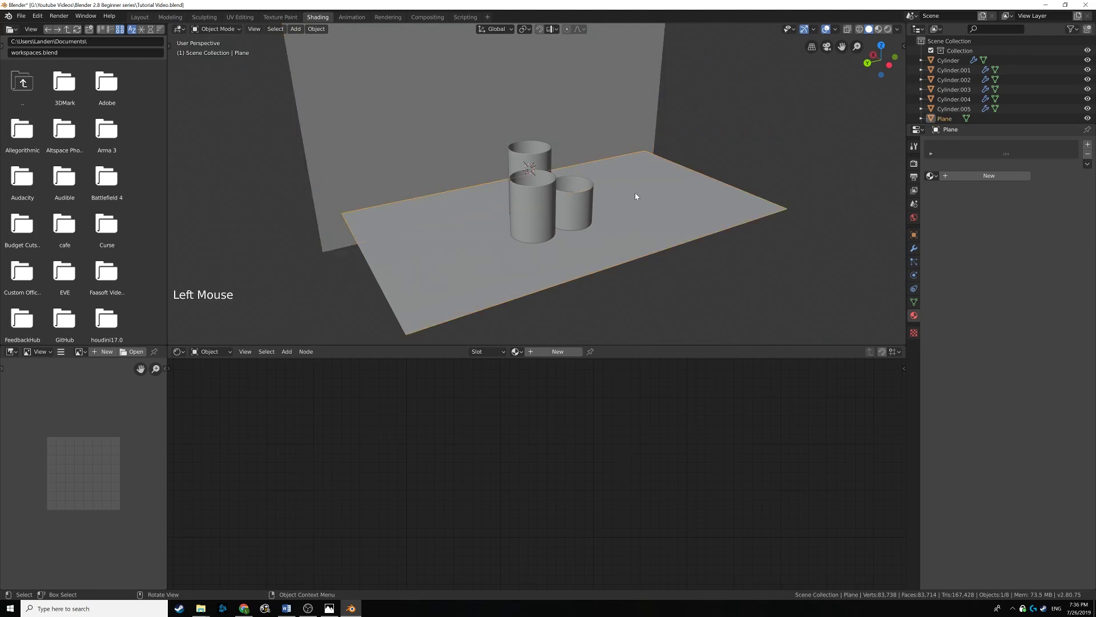
pyautogui.click(599, 139)
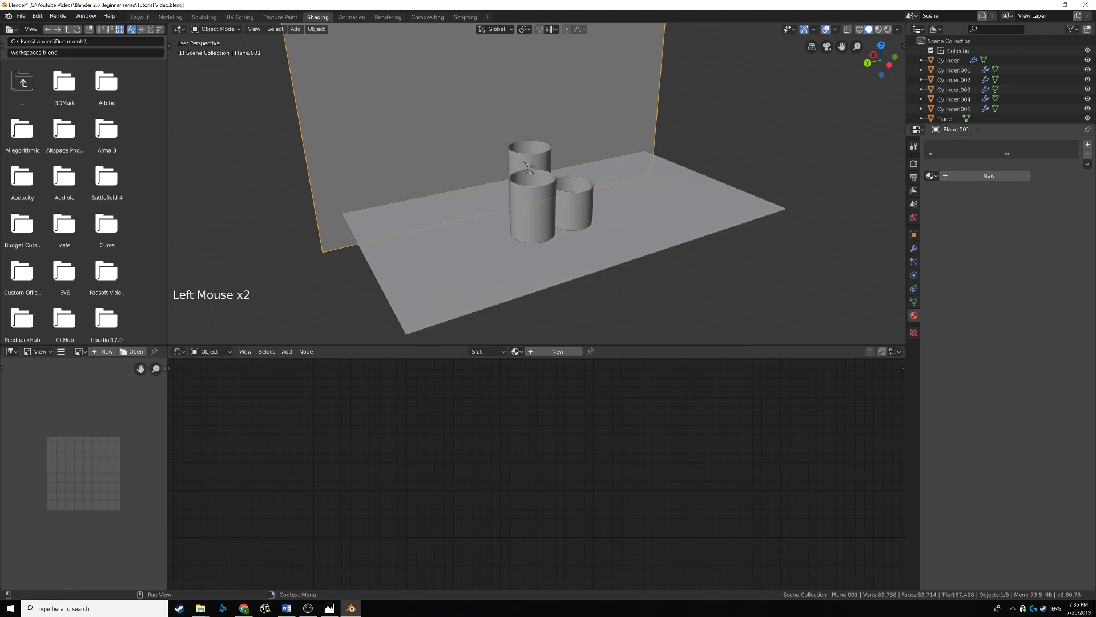
pyautogui.click(330, 608)
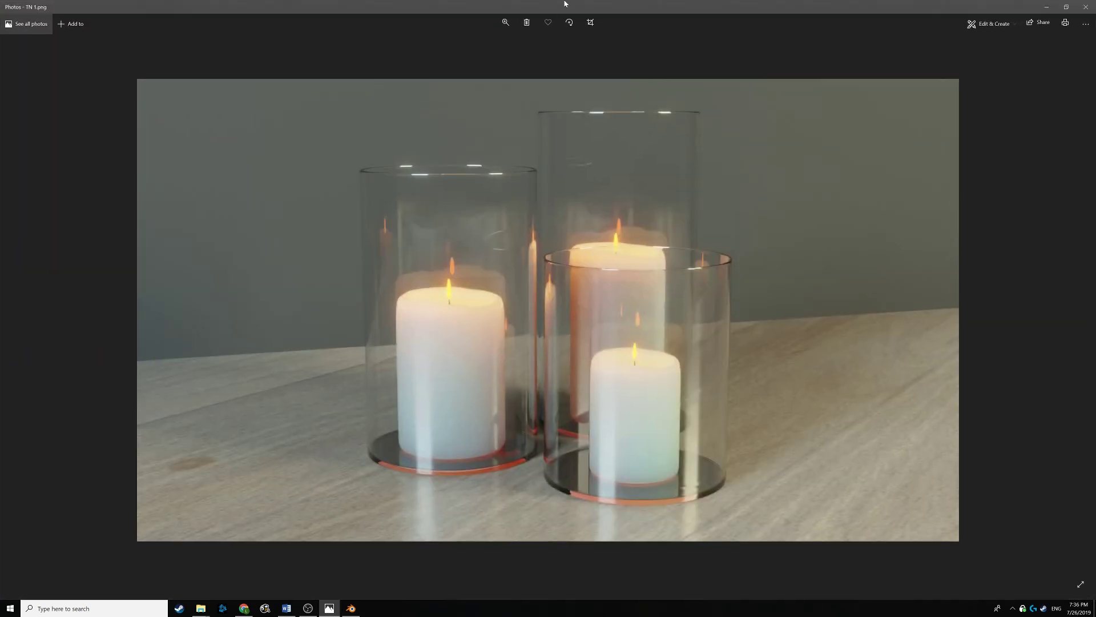
pyautogui.click(1046, 7)
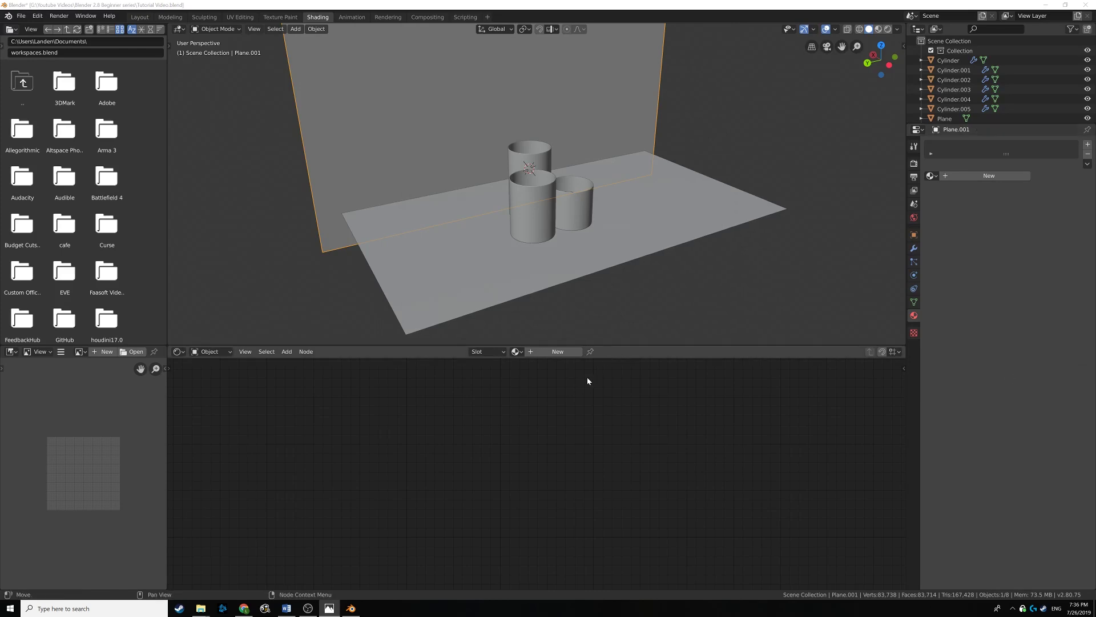
# - Create a new material on the wall and name it Wall
pyautogui.click(585, 379)
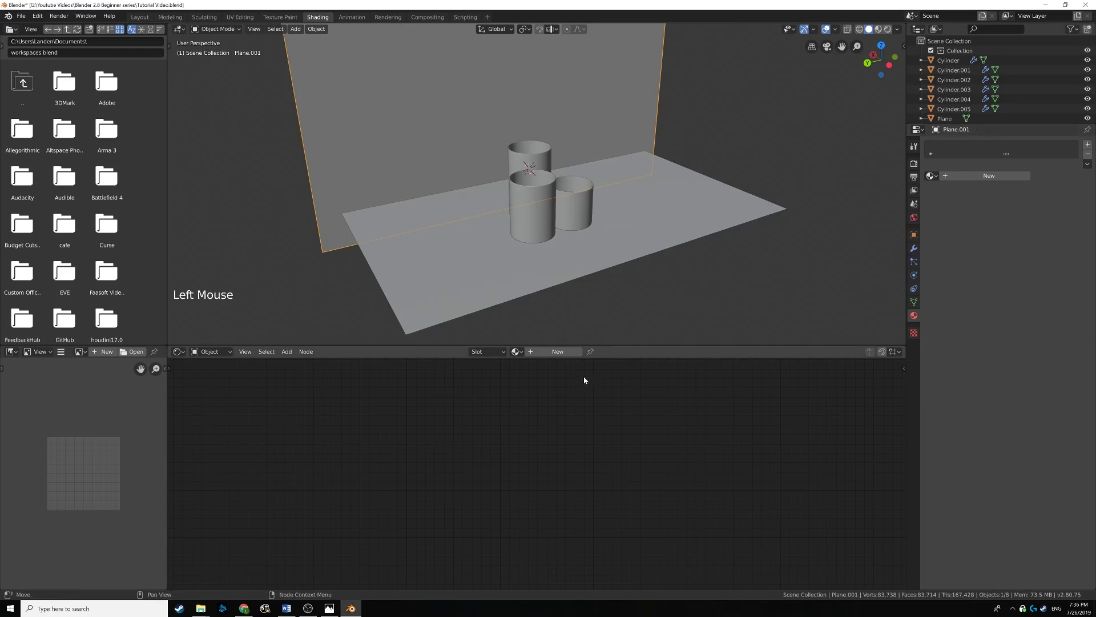
pyautogui.click(558, 351)
pyautogui.doubleClick(954, 147)
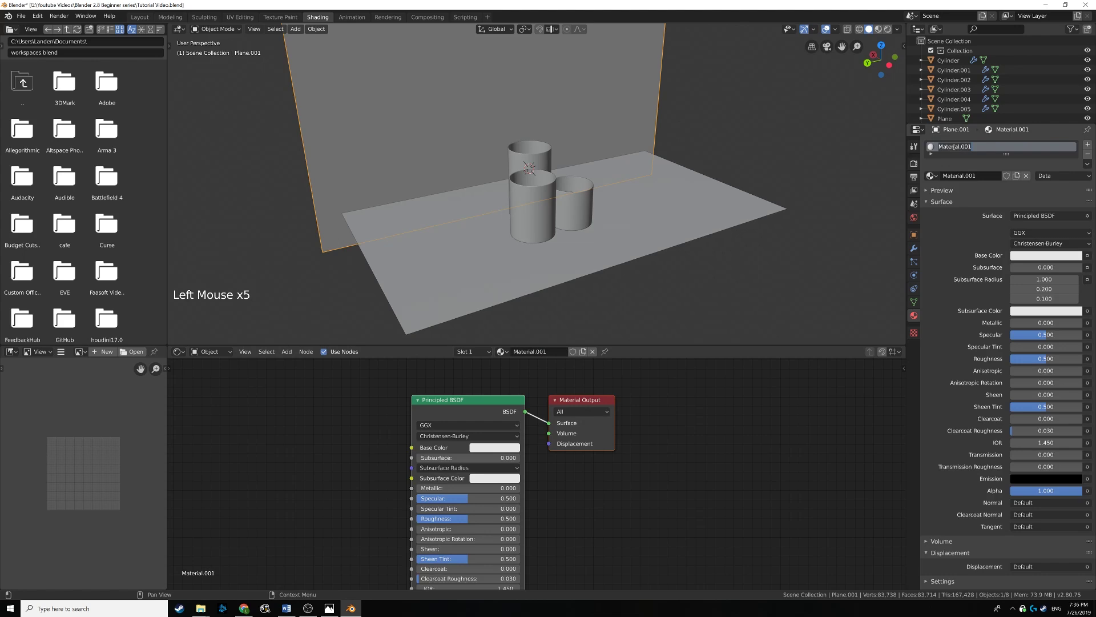
pyautogui.write('Wall')
pyautogui.press('Return')
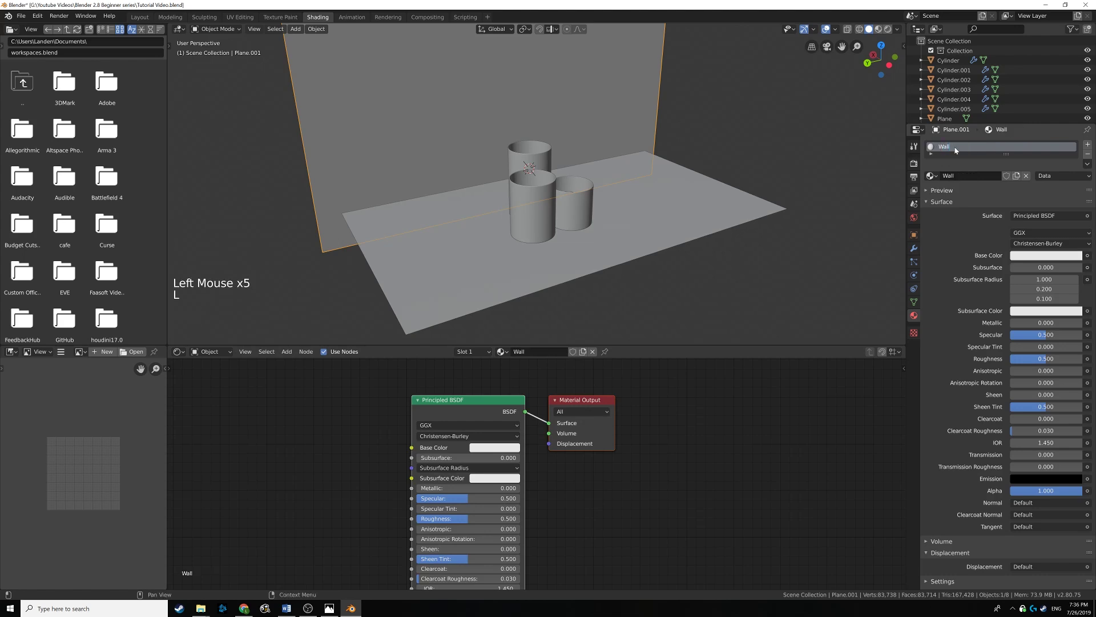
# - Set the Wall material's Base Color to dark green
pyautogui.click(729, 423)
pyautogui.moveTo(729, 422); pyautogui.dragTo(754, 381, button='middle')
pyautogui.click(522, 407)
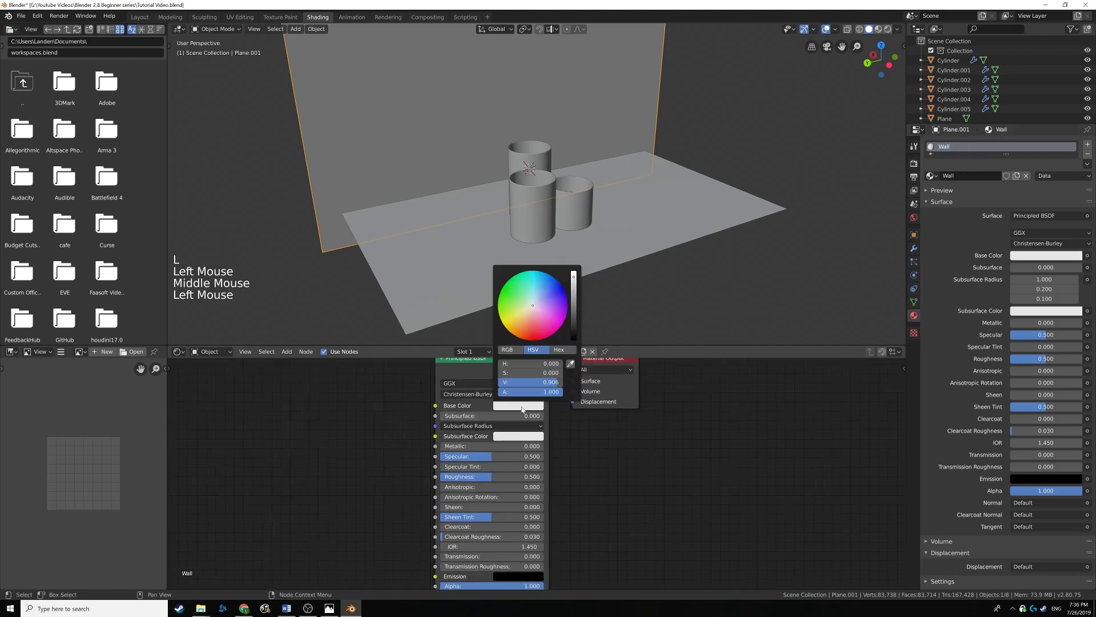
pyautogui.moveTo(575, 297)
pyautogui.mouseDown()
pyautogui.moveTo(575, 322)
pyautogui.moveTo(525, 304)
pyautogui.mouseUp()
pyautogui.click(529, 306)
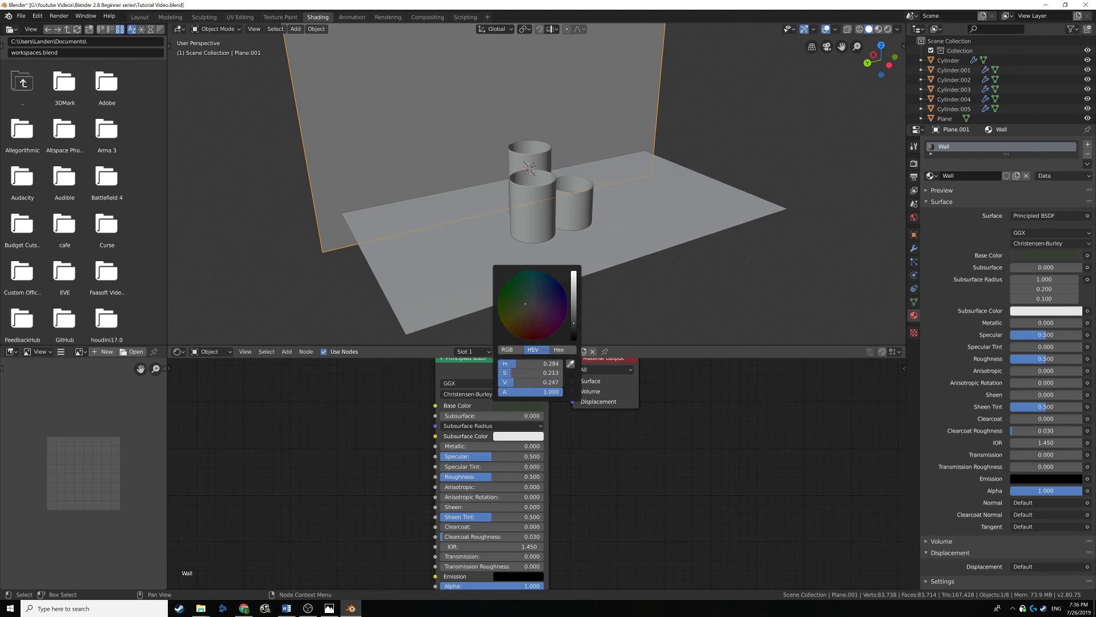
pyautogui.click(587, 484)
# - Raise Roughness to 1.000 and switch the viewport to Material Preview
pyautogui.moveTo(587, 484); pyautogui.dragTo(588, 448, button='middle')
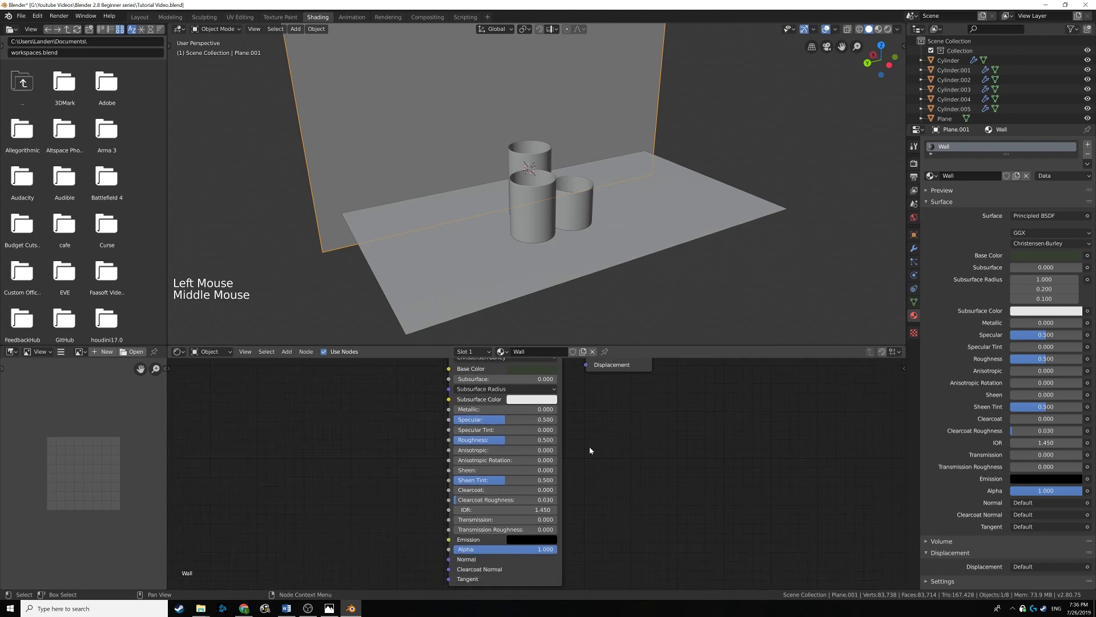
pyautogui.scroll(3, 587, 448)
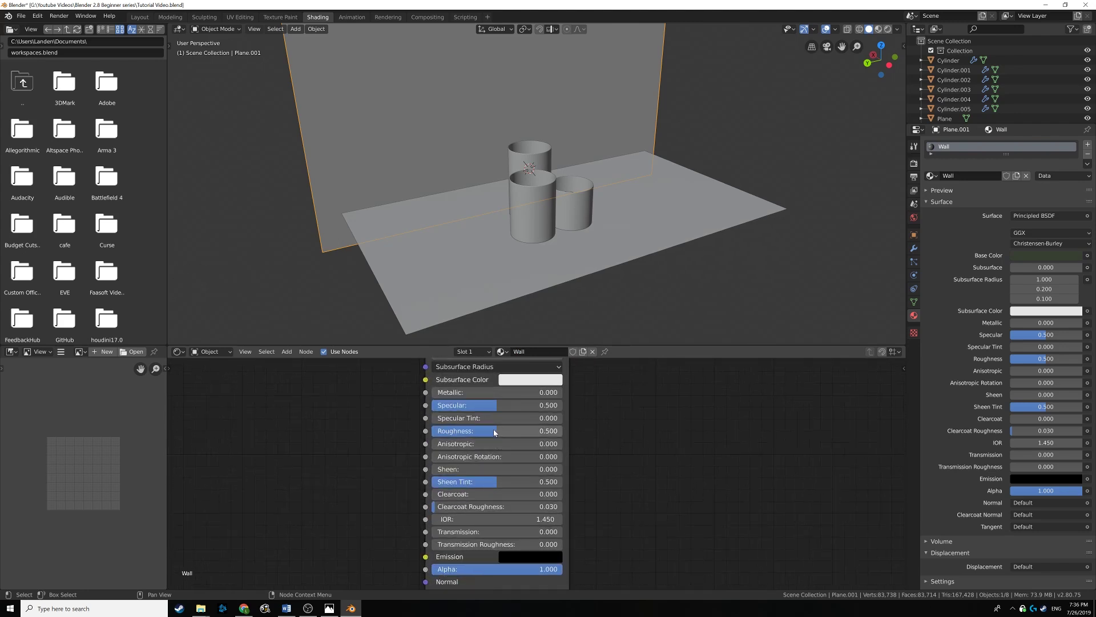
pyautogui.moveTo(493, 429); pyautogui.dragTo(571, 430)
pyautogui.click(663, 431)
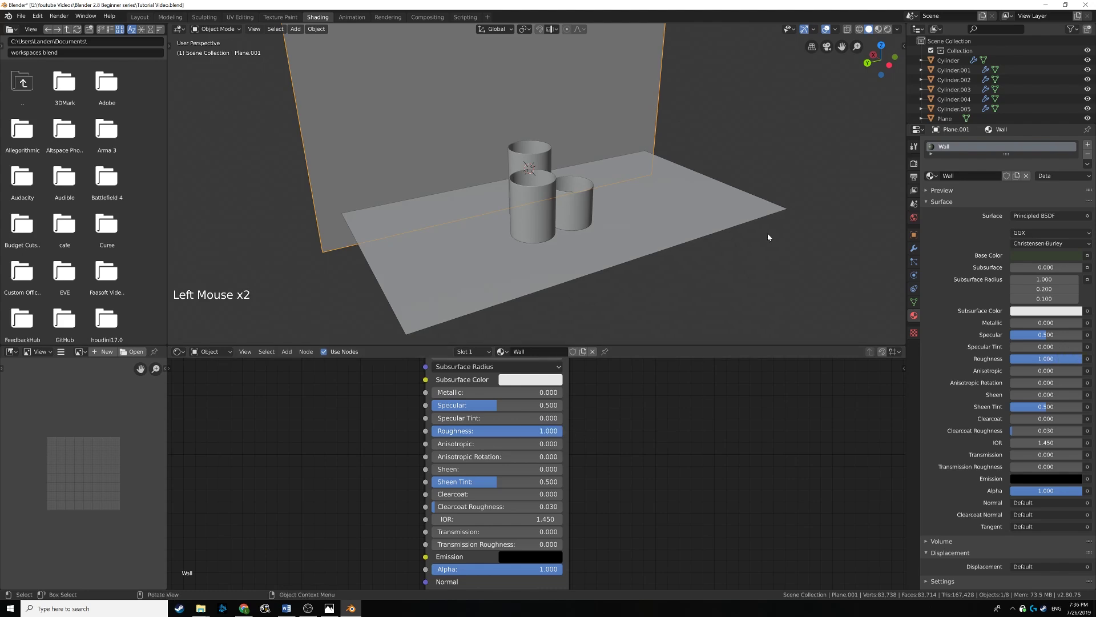
pyautogui.click(878, 28)
# - Orbit the view slightly and select the floor plane
pyautogui.moveTo(597, 150)
pyautogui.mouseDown(button='middle')
pyautogui.moveTo(588, 145)
pyautogui.moveTo(625, 129)
pyautogui.moveTo(611, 117)
pyautogui.moveTo(533, 128)
pyautogui.moveTo(604, 141)
pyautogui.mouseUp(button='middle')
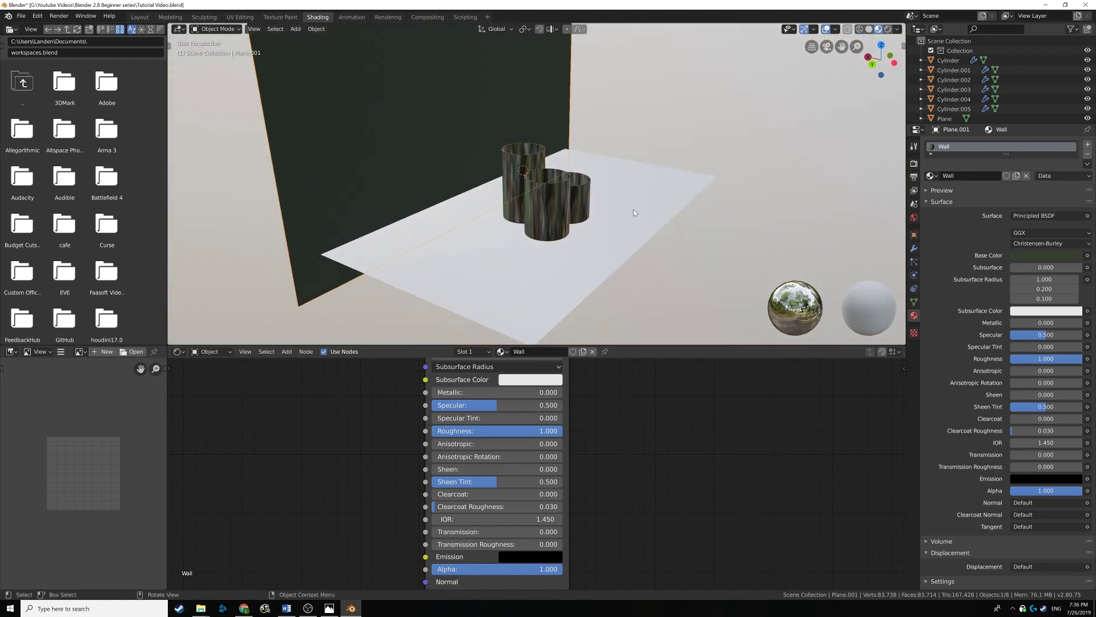
pyautogui.click(633, 210)
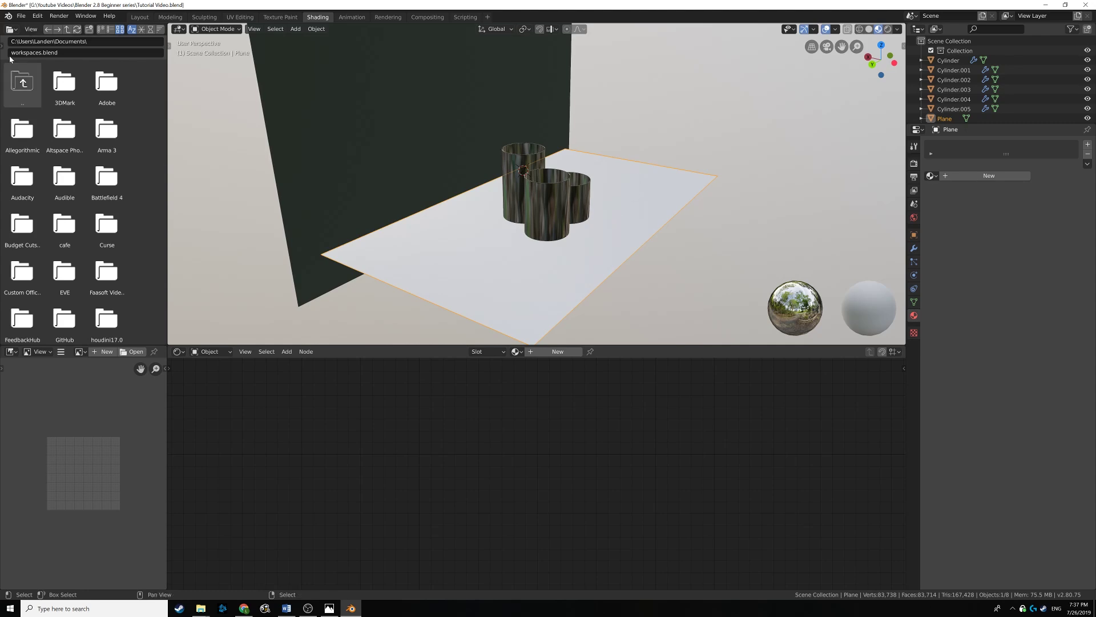
pyautogui.click(21, 16)
pyautogui.moveTo(40, 19)
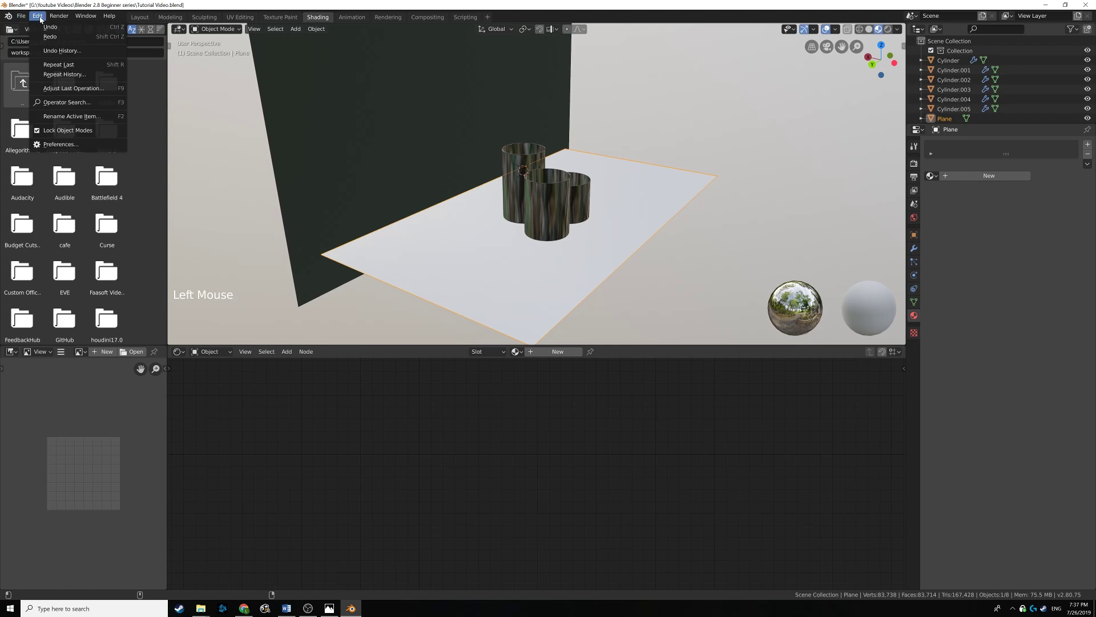
pyautogui.click(61, 144)
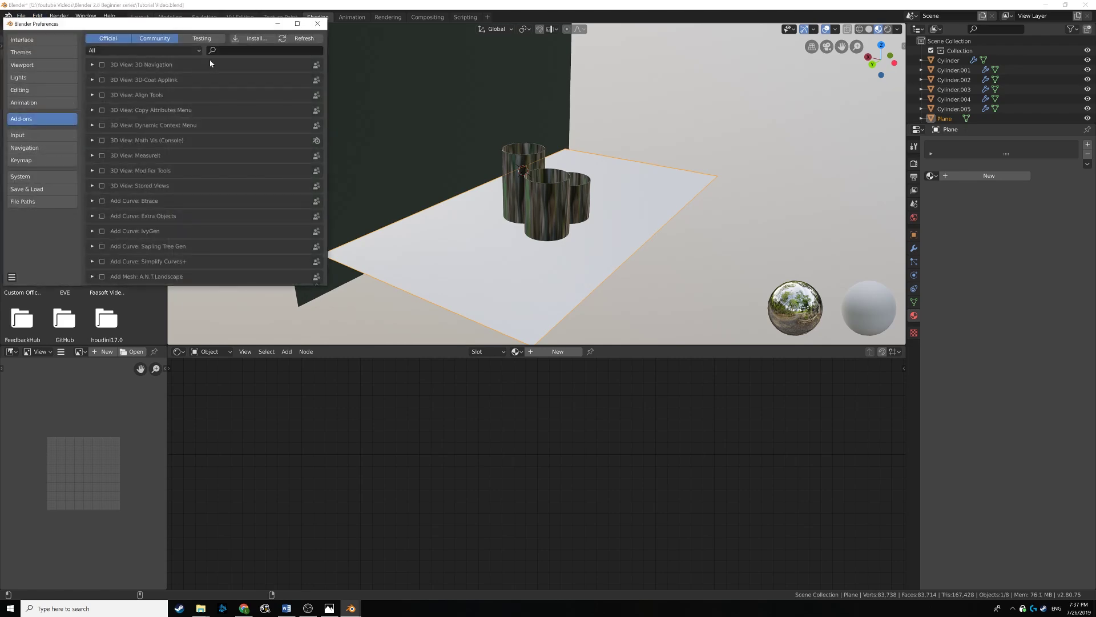
pyautogui.moveTo(199, 27); pyautogui.dragTo(379, 102)
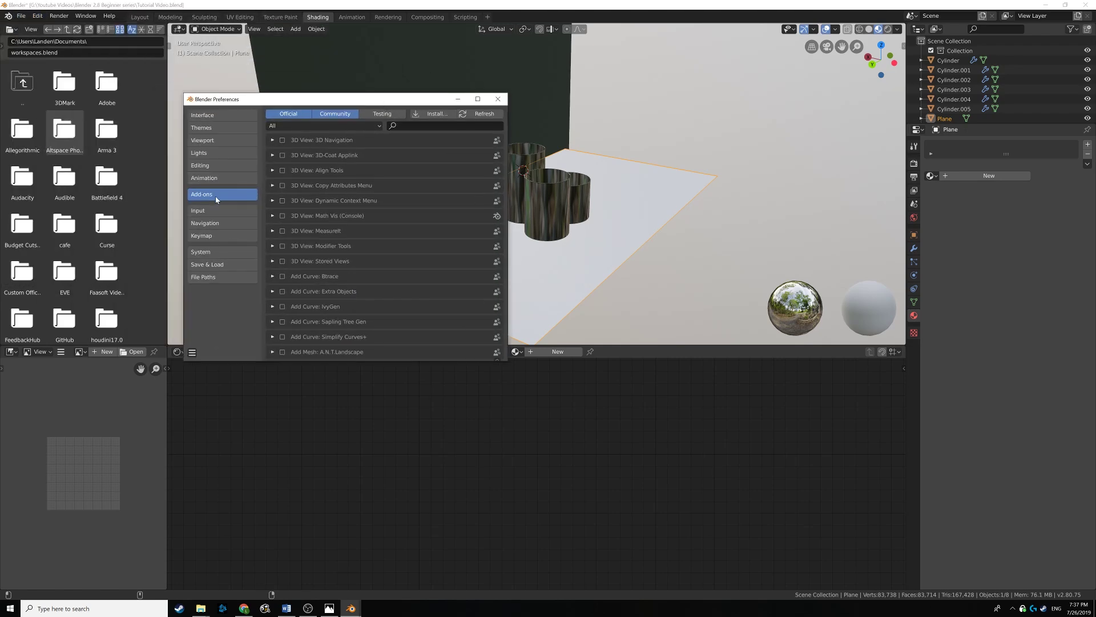
pyautogui.click(414, 126)
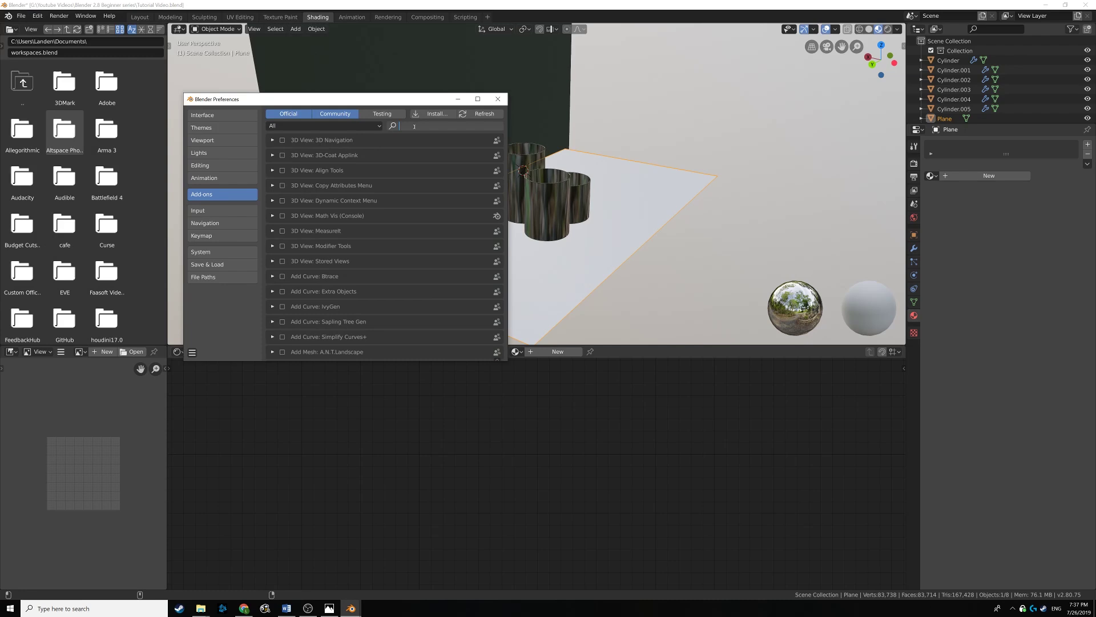
pyautogui.write('node')
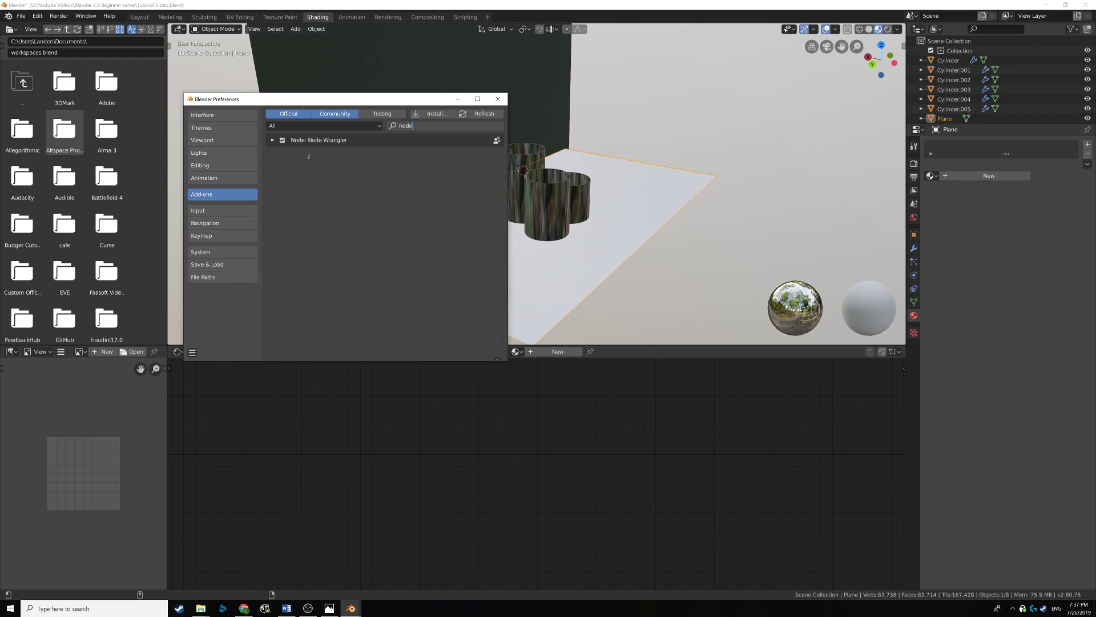
pyautogui.click(498, 99)
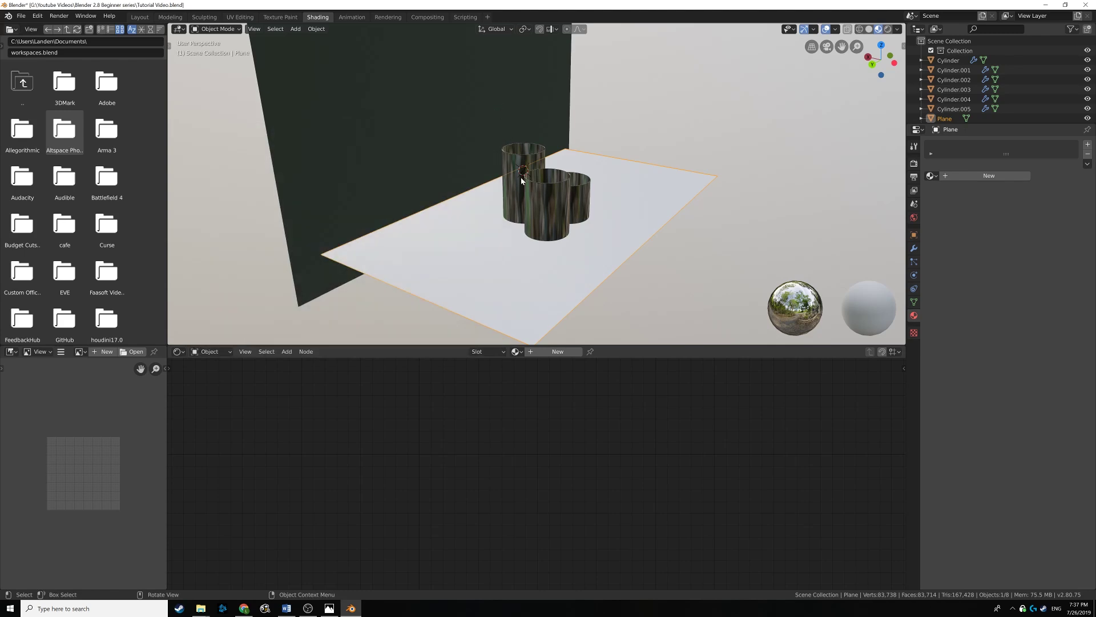
# - Create a new material on the floor and name it Wood Floor
pyautogui.click(989, 175)
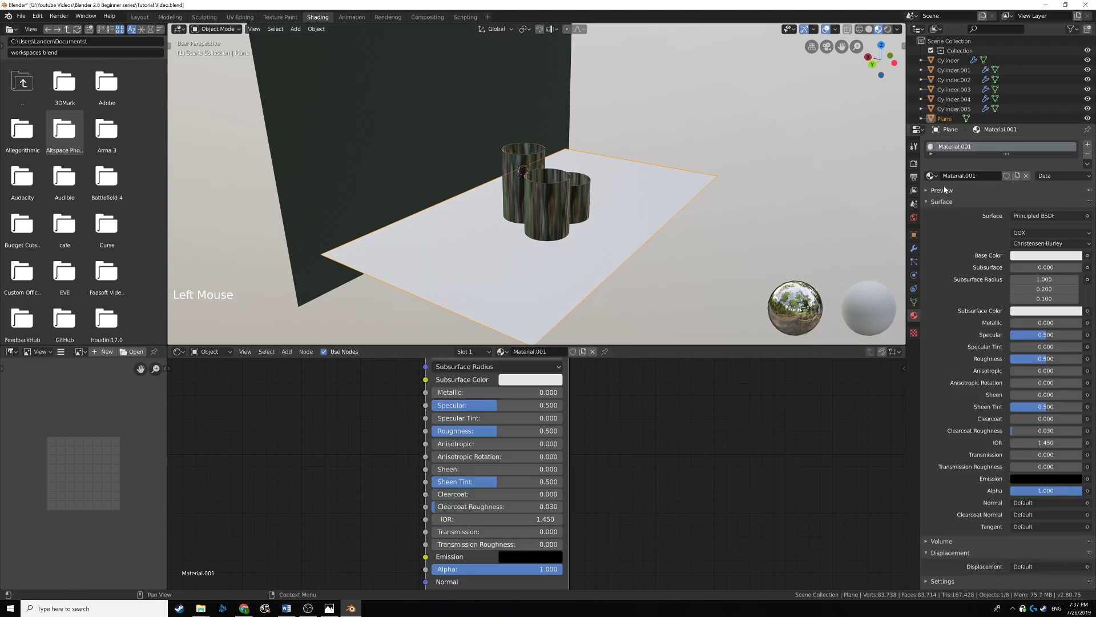
pyautogui.click(961, 147)
pyautogui.doubleClick(961, 147)
pyautogui.write('Wopo')
pyautogui.press('BackSpace')
pyautogui.press('BackSpace')
pyautogui.write('od Floor')
pyautogui.press('Return')
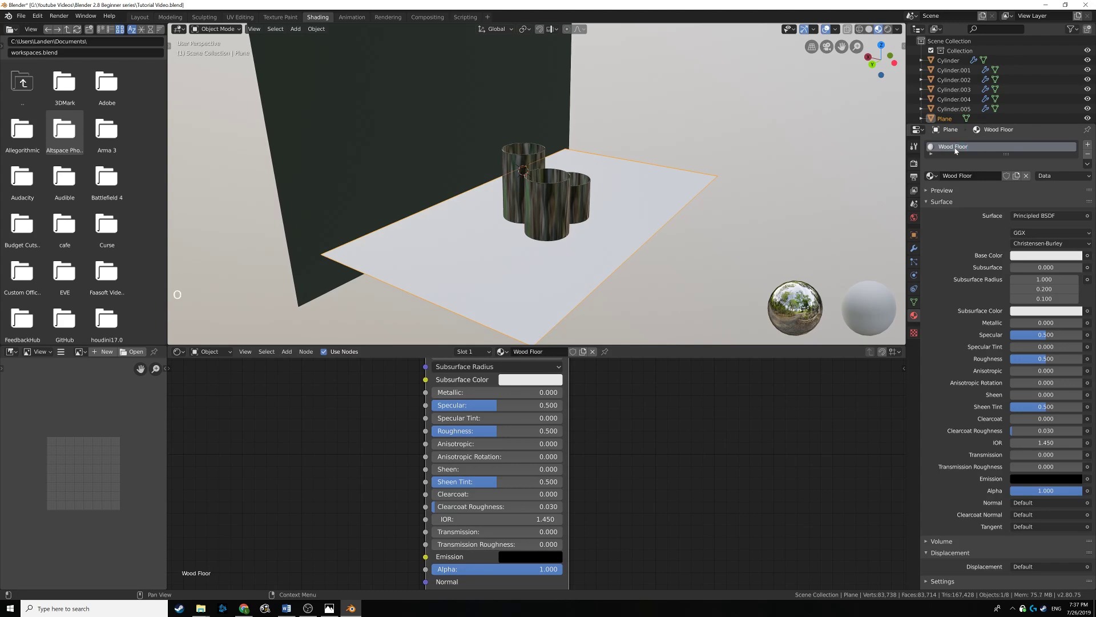
# - Frame the Principled BSDF and Material Output nodes and select the Principled BSDF
pyautogui.click(634, 462)
pyautogui.scroll(-5, 616, 433)
pyautogui.scroll(-3, 571, 422)
pyautogui.moveTo(601, 402); pyautogui.dragTo(520, 407, button='middle')
pyautogui.click(532, 405)
pyautogui.scroll(9, 519, 450)
pyautogui.scroll(-7, 517, 451)
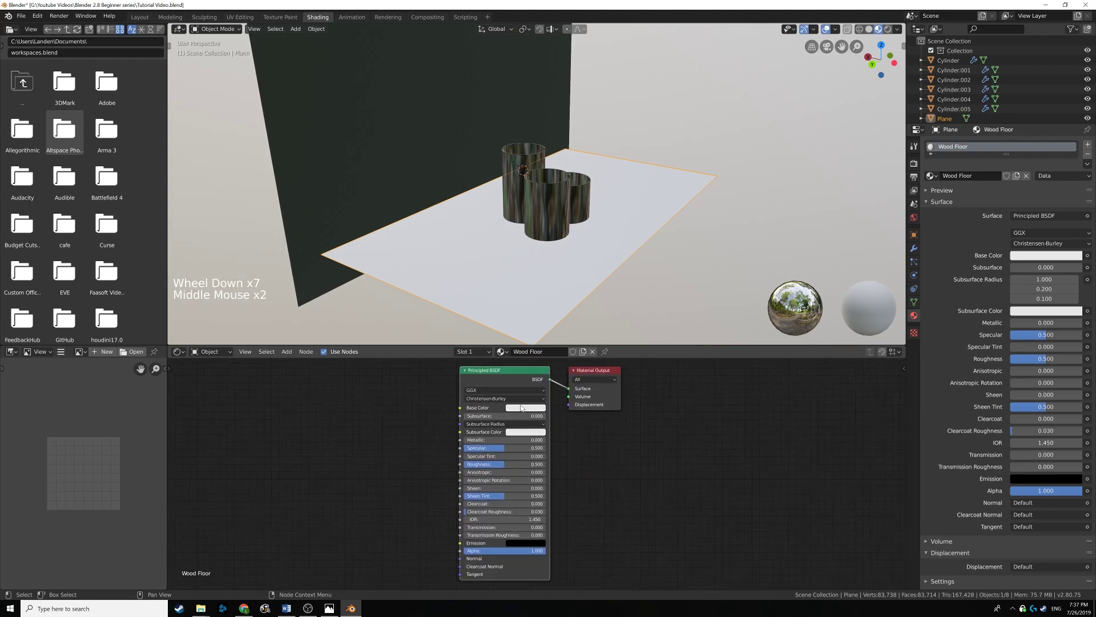
# - Run Principled Texture Setup and select the WoodFlooring042 COL, NRM and REFL images
pyautogui.hotkey('ctrl', 'shift', 't')
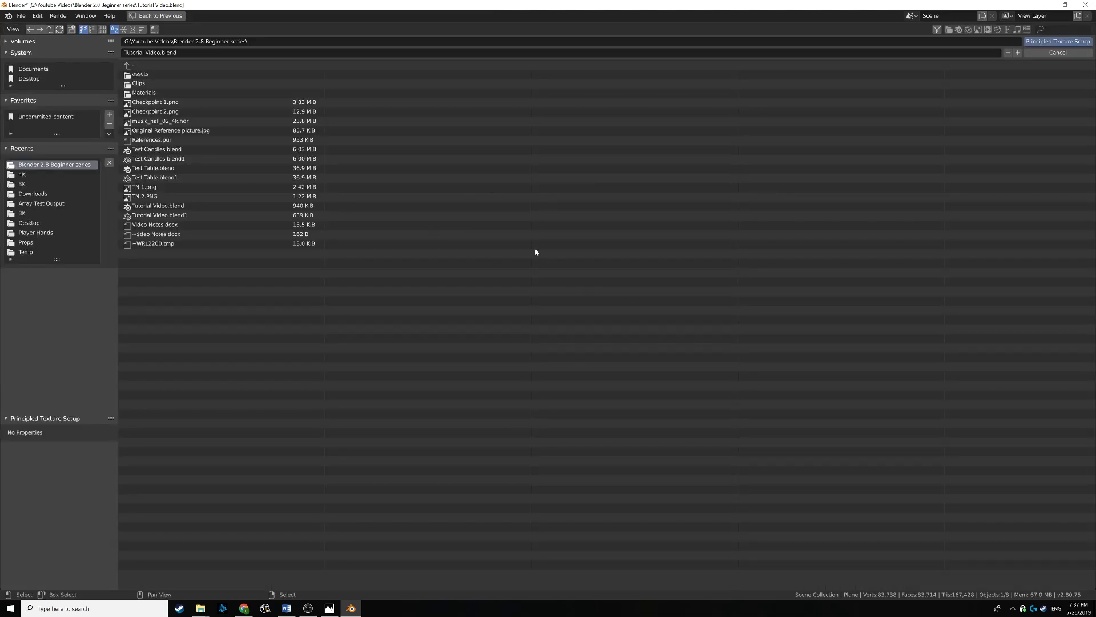
pyautogui.click(146, 93)
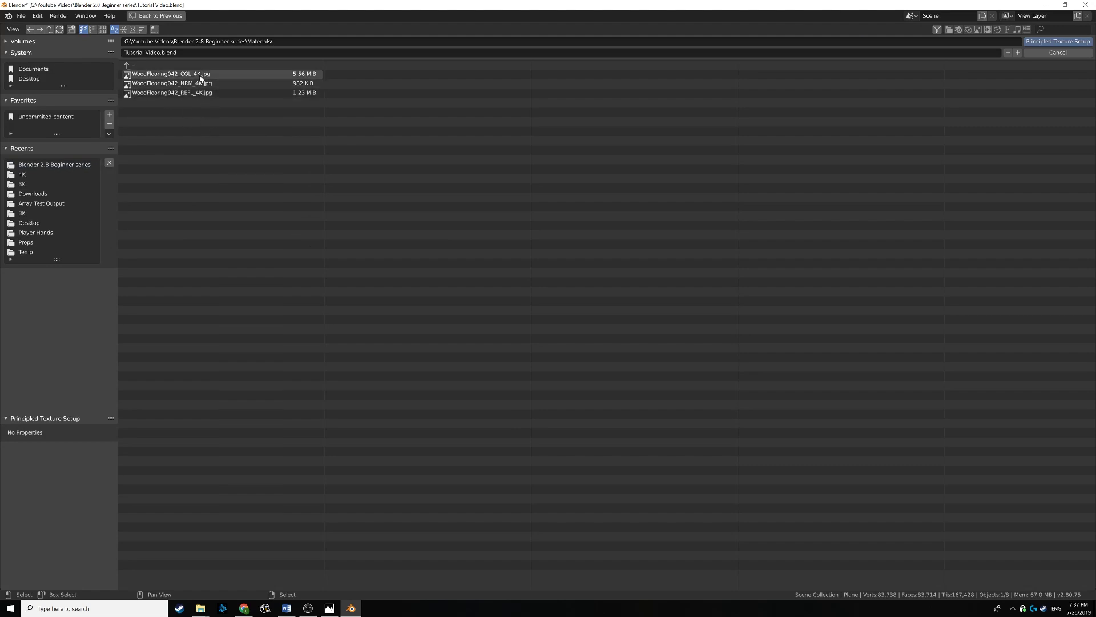
pyautogui.click(200, 79)
pyautogui.click(197, 84)
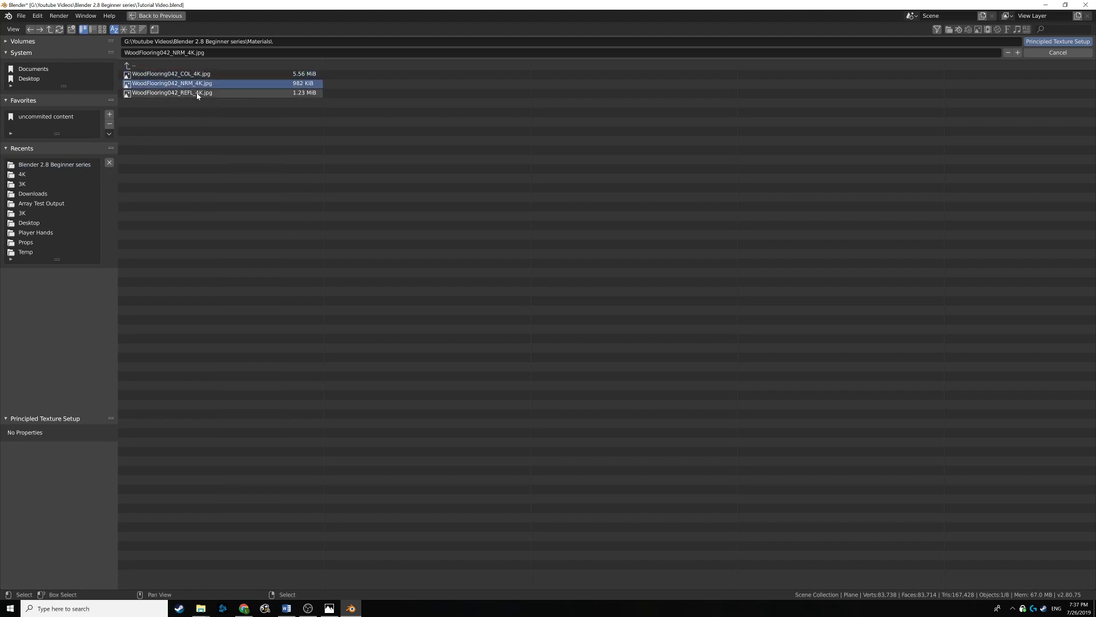
pyautogui.keyDown('shift'); pyautogui.click(197, 94); pyautogui.keyUp('shift')
pyautogui.keyDown('shift'); pyautogui.click(197, 75); pyautogui.keyUp('shift')
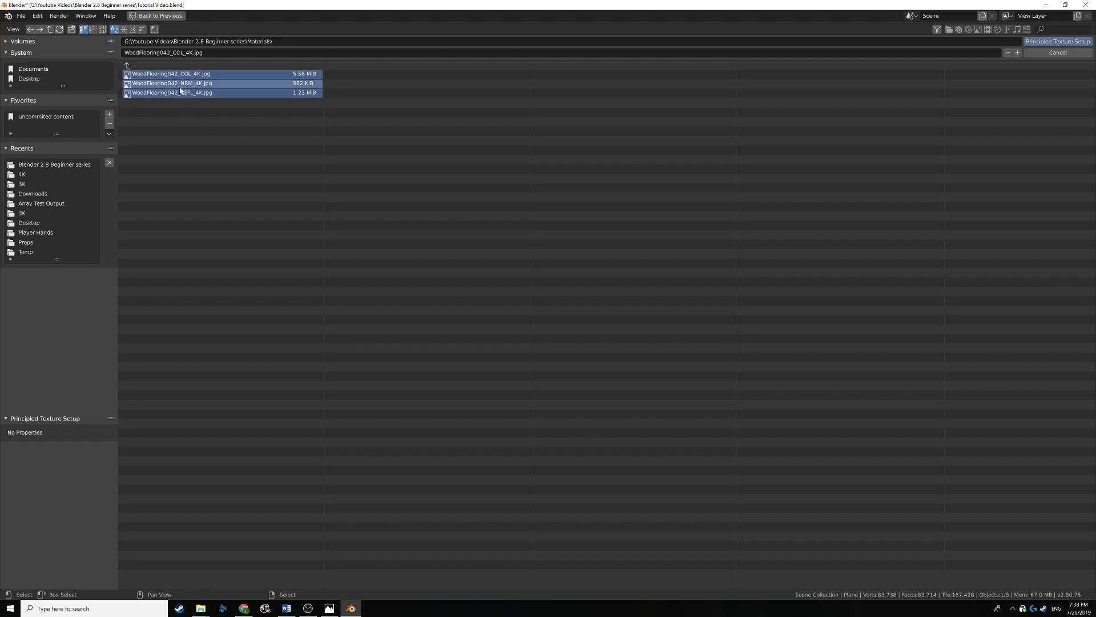
# - Build the texture nodes from the chosen images and frame the node tree
pyautogui.click(1056, 42)
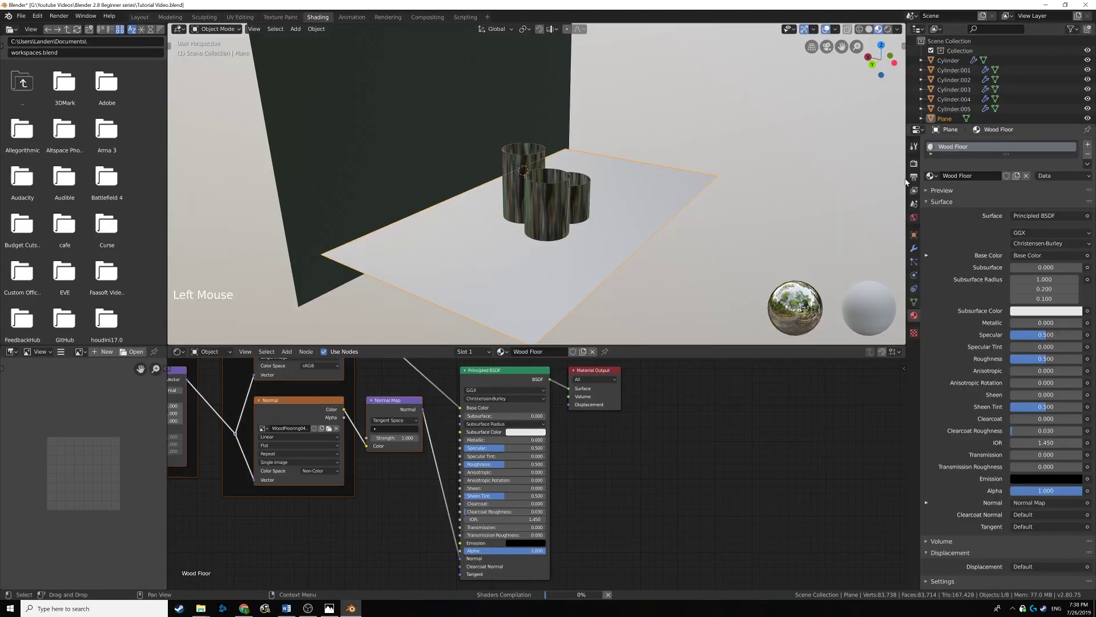
pyautogui.scroll(-5, 439, 428)
pyautogui.click(438, 428)
pyautogui.moveTo(438, 428); pyautogui.dragTo(526, 400, button='middle')
pyautogui.scroll(-3, 528, 481)
pyautogui.scroll(4, 529, 426)
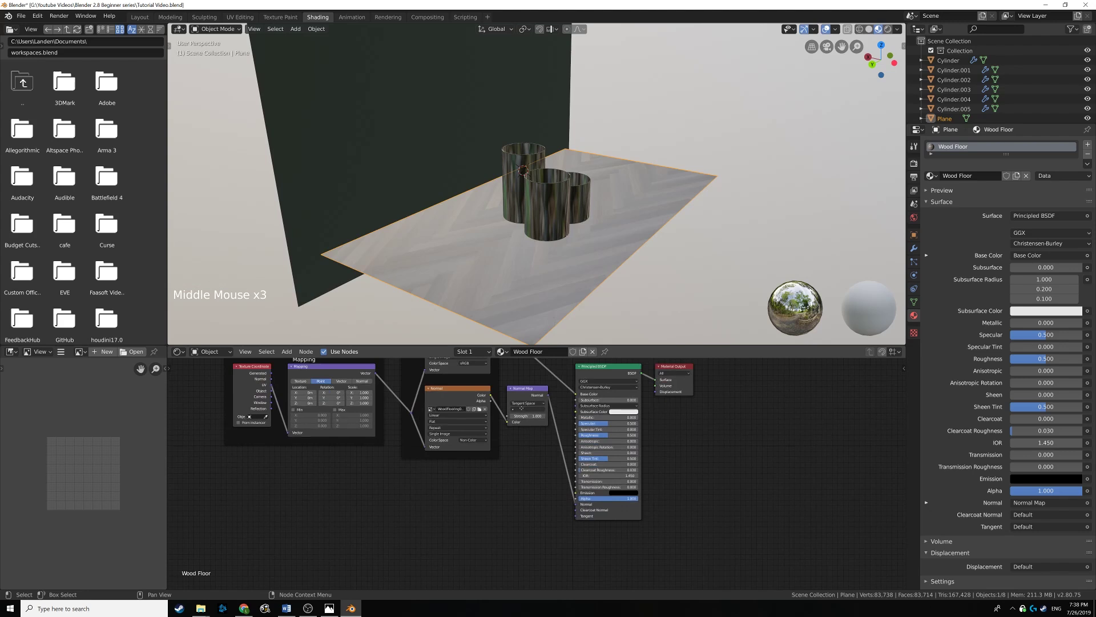
pyautogui.moveTo(521, 451); pyautogui.dragTo(535, 403, button='middle')
pyautogui.click(478, 462)
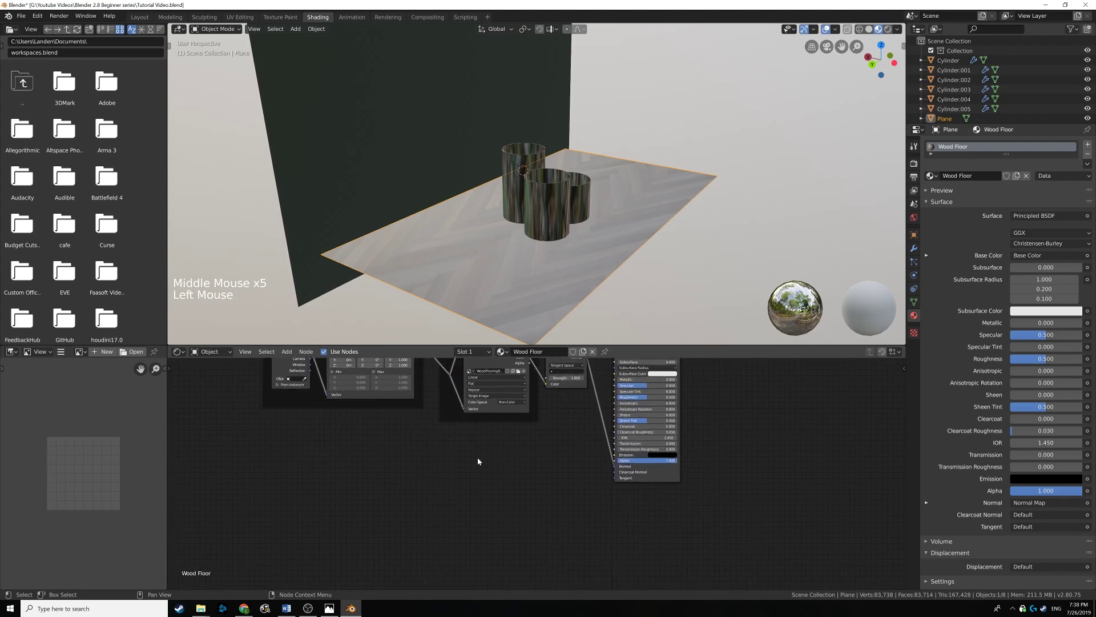
pyautogui.click(468, 456)
# - Add an Image Texture node loaded with WoodFlooring042_REFL_4K.jpg from the Materials folder
pyautogui.hotkey('shift', 'a')
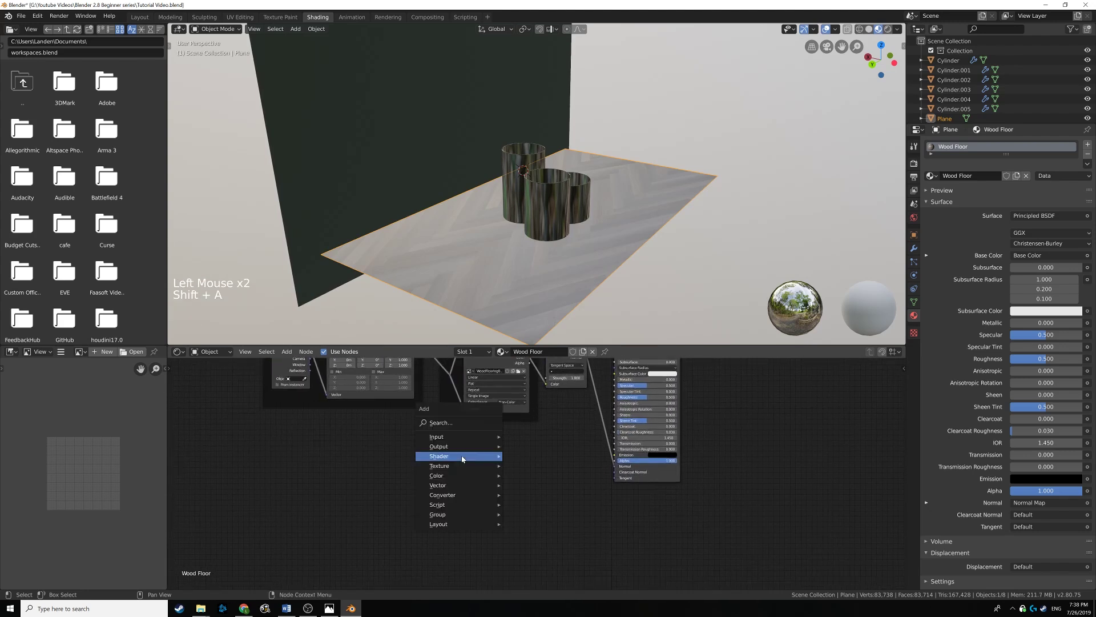
pyautogui.moveTo(462, 458)
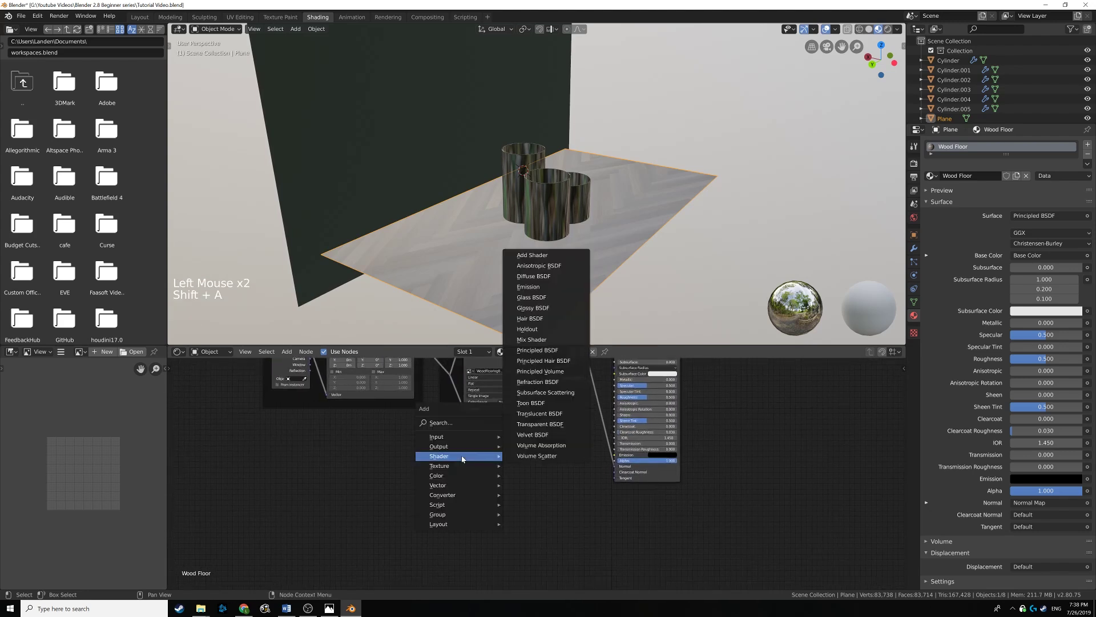
pyautogui.click(455, 423)
pyautogui.write('image')
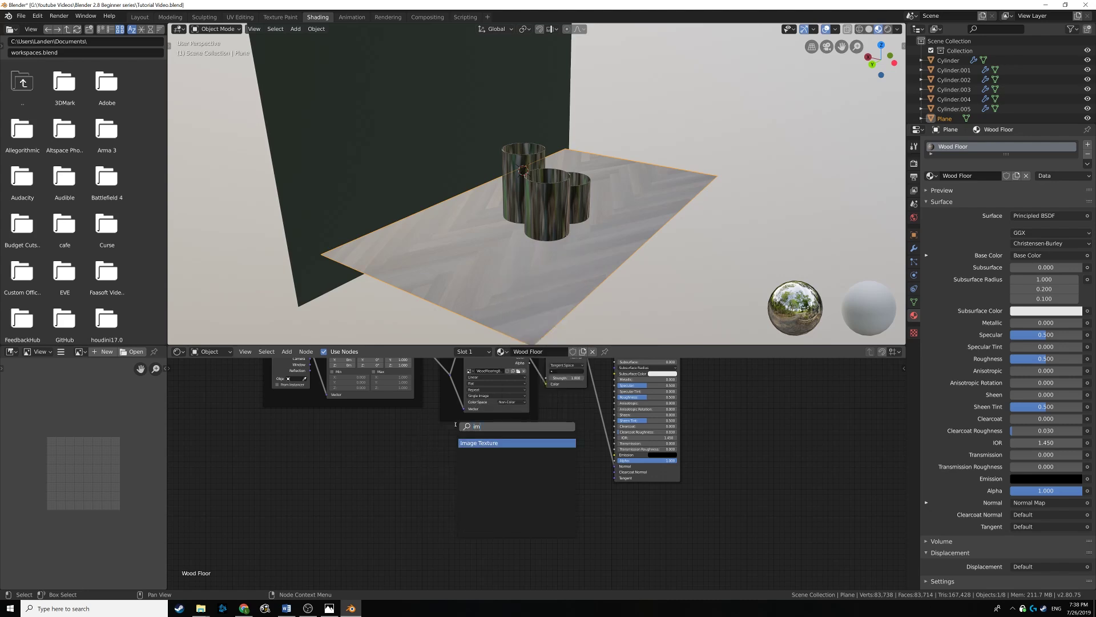
pyautogui.press('Return')
pyautogui.click(456, 448)
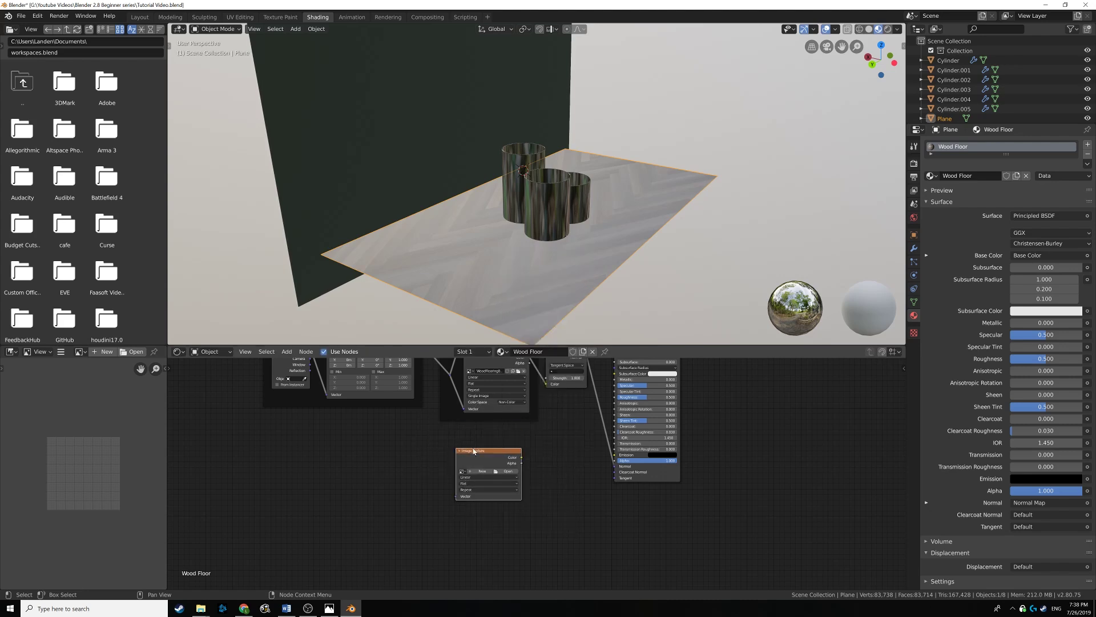
pyautogui.click(504, 472)
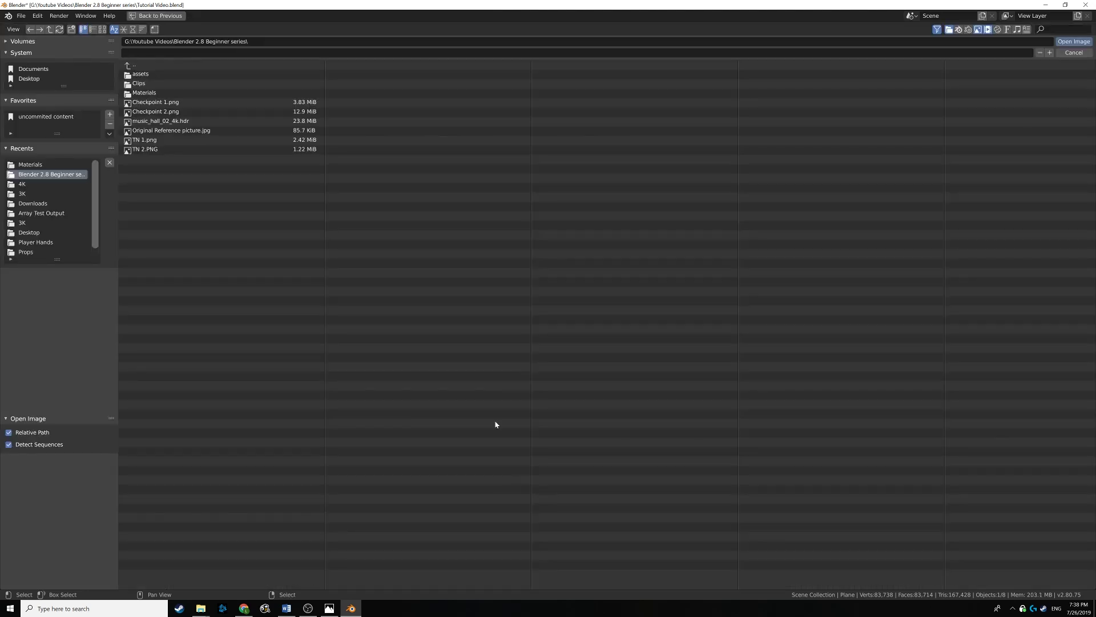
pyautogui.click(147, 93)
pyautogui.doubleClick(175, 94)
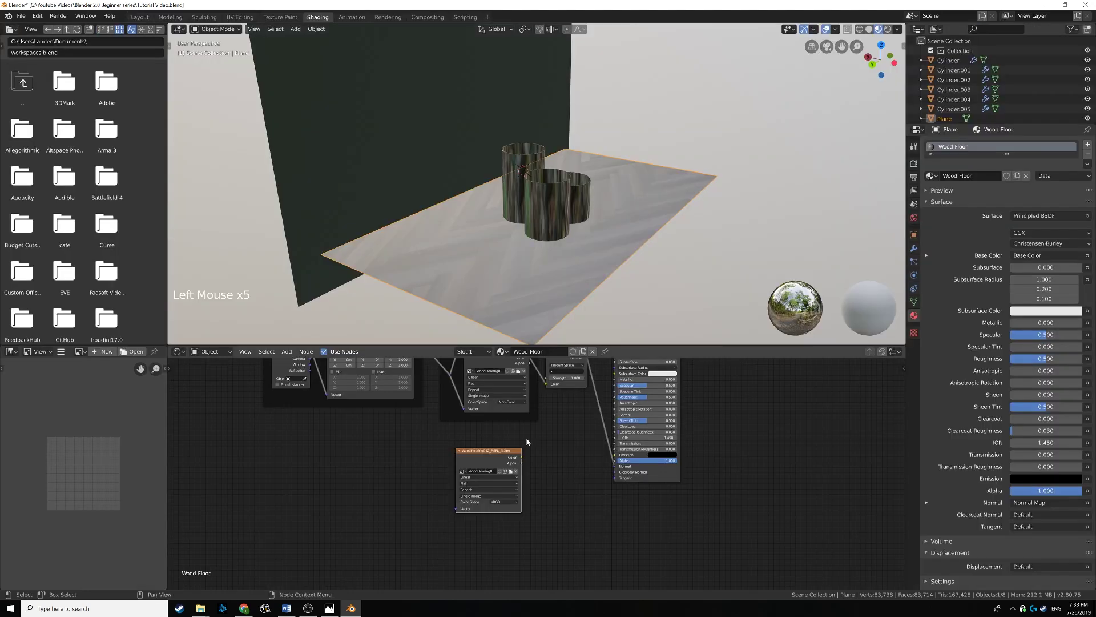
pyautogui.moveTo(525, 437); pyautogui.dragTo(497, 509, button='middle')
pyautogui.moveTo(496, 509); pyautogui.dragTo(594, 451)
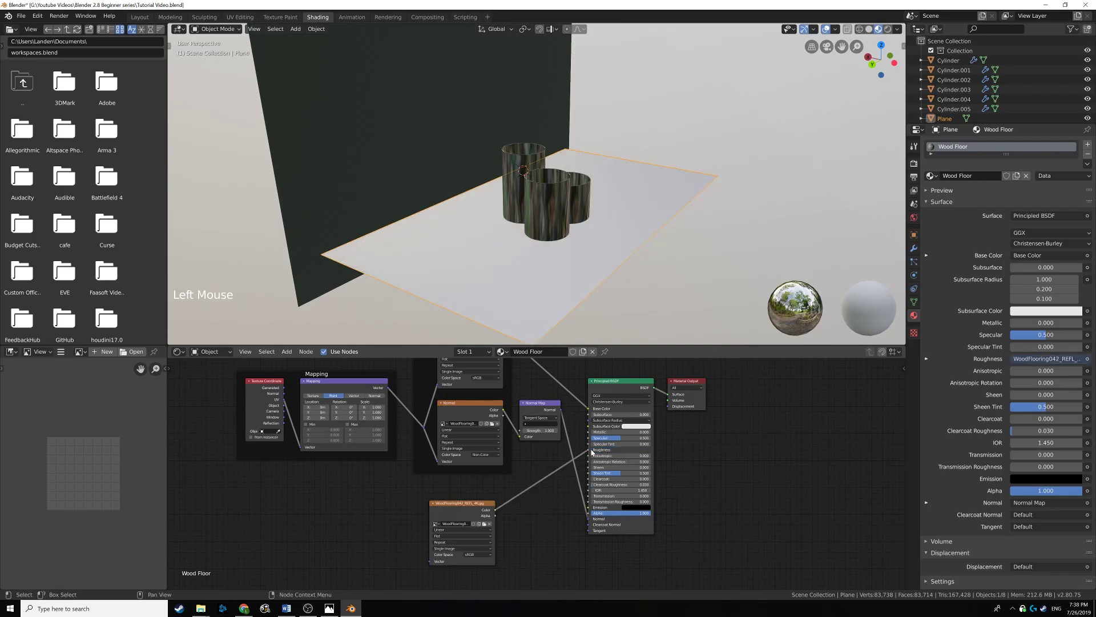
# - Connect the REFL image's Color to the Principled BSDF Roughness input
pyautogui.moveTo(506, 505); pyautogui.dragTo(495, 493, button='middle')
pyautogui.moveTo(451, 491); pyautogui.dragTo(461, 470)
pyautogui.moveTo(491, 206); pyautogui.dragTo(497, 274, button='middle')
pyautogui.scroll(2, 504, 259)
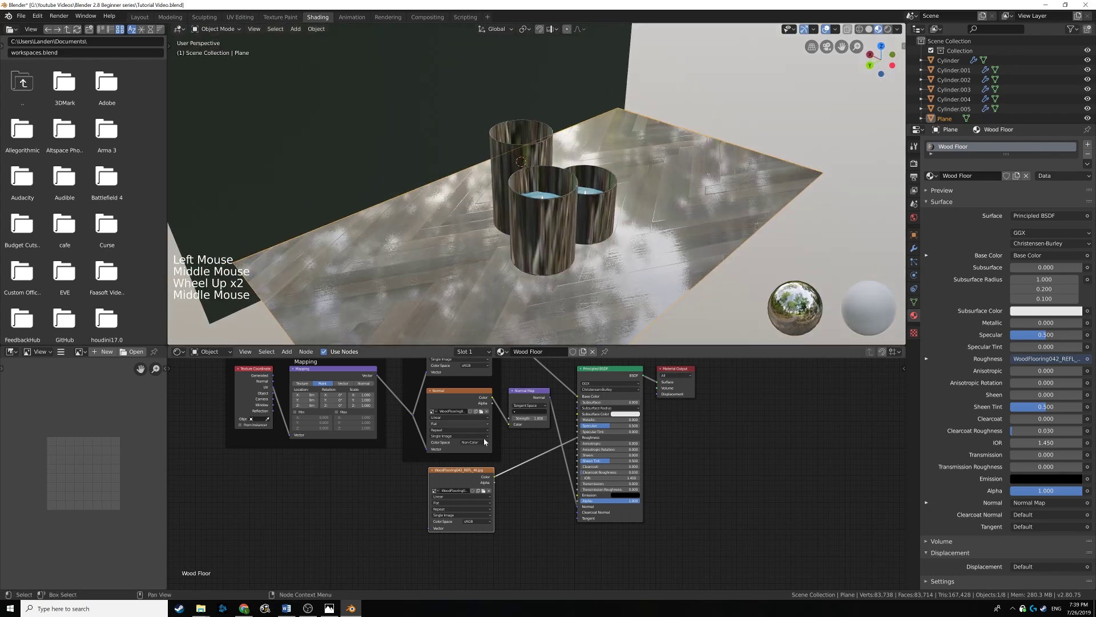
pyautogui.moveTo(461, 474); pyautogui.dragTo(405, 507)
pyautogui.click(463, 509)
# - Insert an Invert node into the REFL-to-Roughness link
pyautogui.hotkey('shift', 'a')
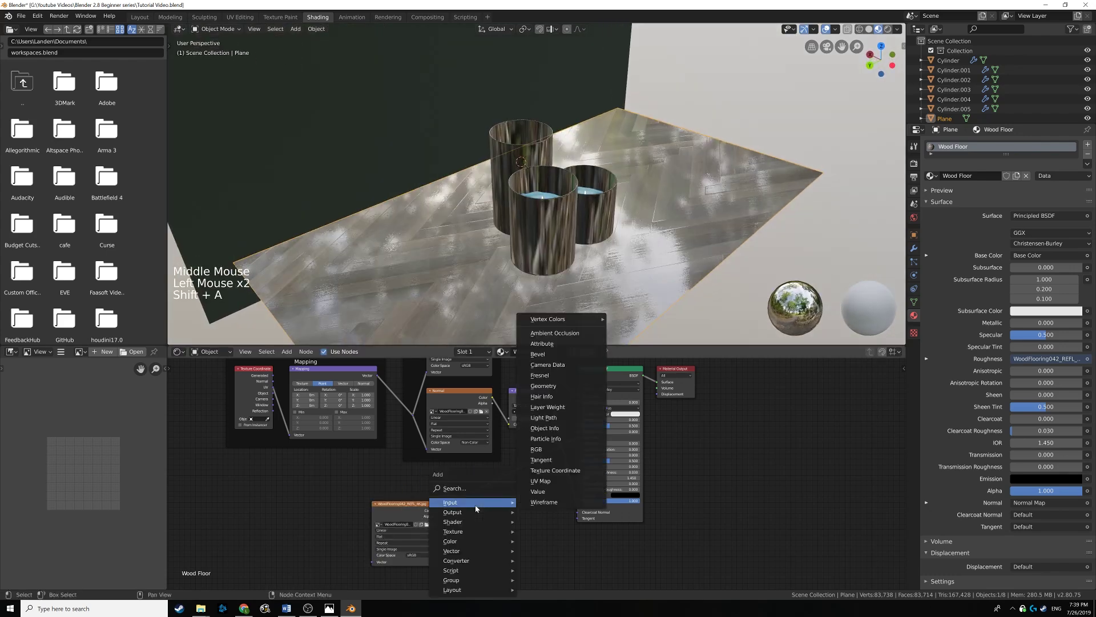
pyautogui.write('inver')
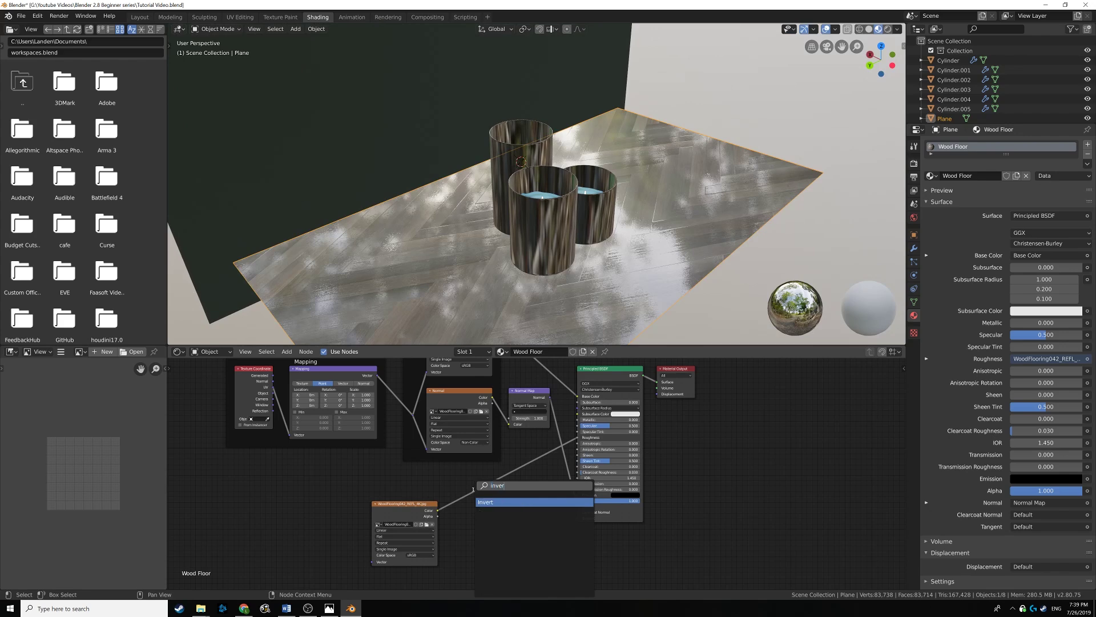
pyautogui.press('Return')
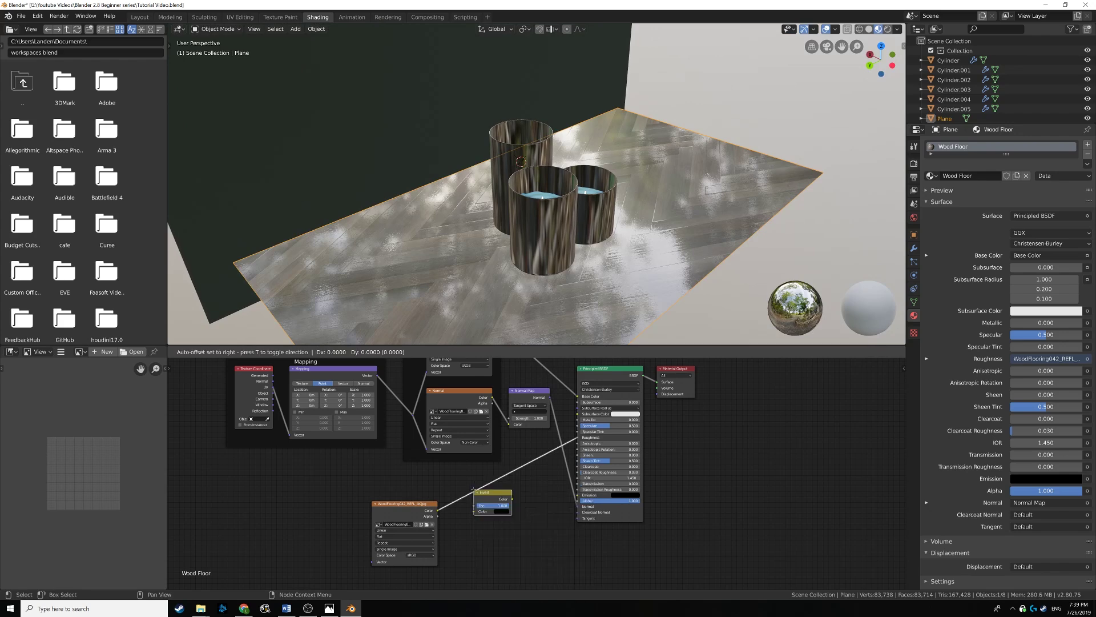
pyautogui.click(468, 475)
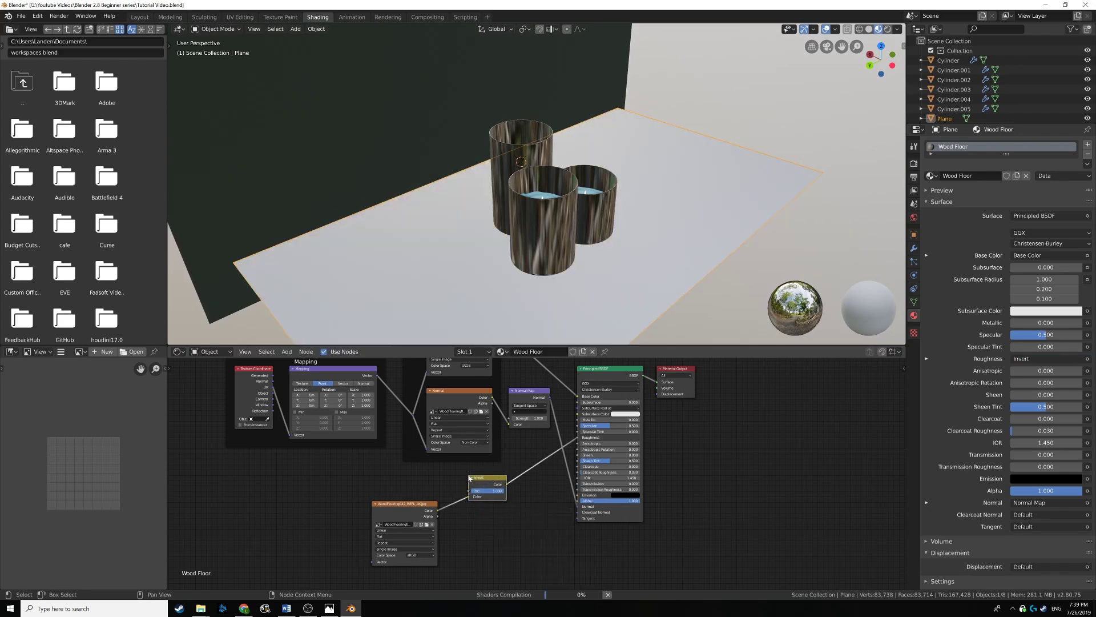
pyautogui.moveTo(508, 490); pyautogui.dragTo(510, 463, button='middle')
pyautogui.moveTo(571, 205)
pyautogui.keyDown('shift'); pyautogui.mouseDown(button='middle')
pyautogui.moveTo(577, 189)
pyautogui.moveTo(577, 210)
pyautogui.moveTo(611, 194)
pyautogui.moveTo(591, 211)
pyautogui.mouseUp(button='middle'); pyautogui.keyUp('shift')
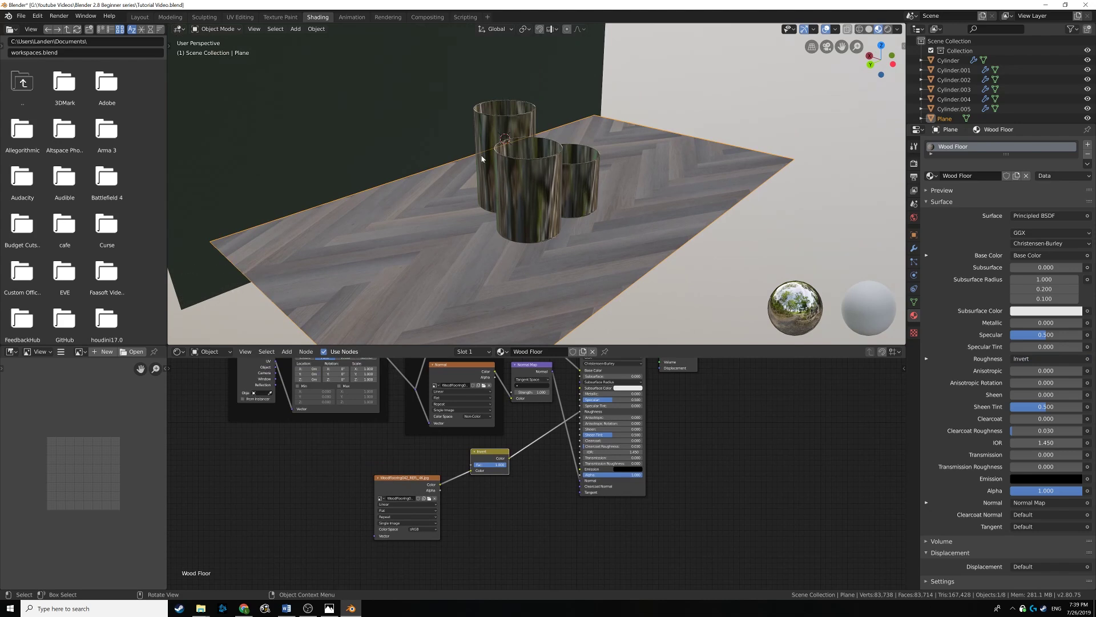
# - Set the Mapping node's Scale X, Y and Z to 3
pyautogui.moveTo(523, 270); pyautogui.dragTo(619, 216, button='middle')
pyautogui.scroll(3, 501, 265)
pyautogui.scroll(-2, 501, 265)
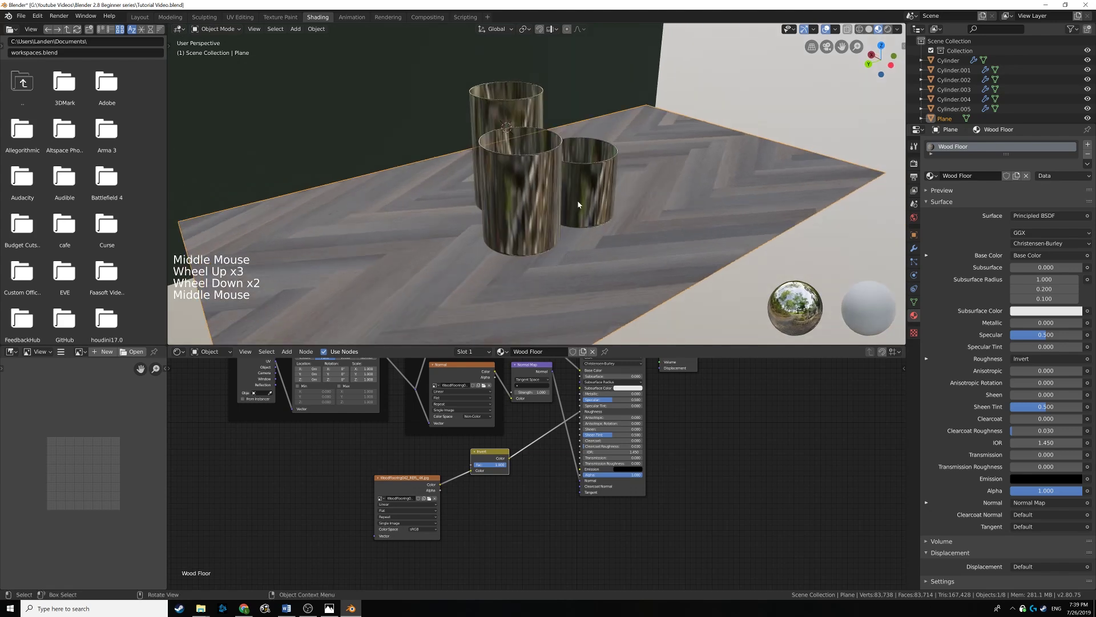
pyautogui.moveTo(441, 413); pyautogui.dragTo(527, 454, button='middle')
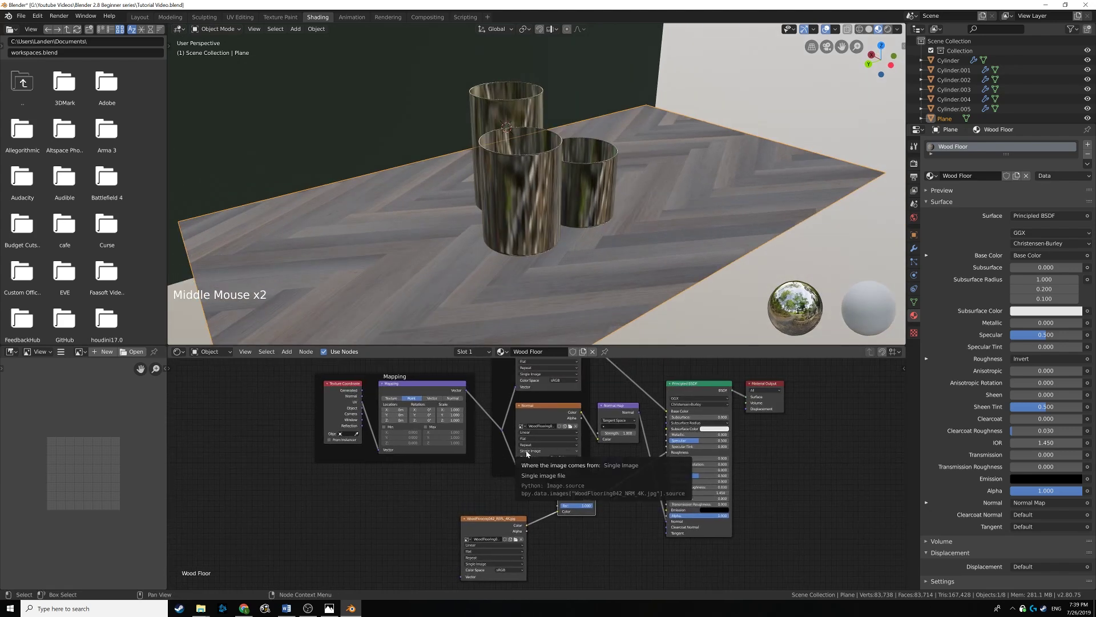
pyautogui.scroll(3, 526, 454)
pyautogui.moveTo(467, 474); pyautogui.dragTo(492, 464, button='middle')
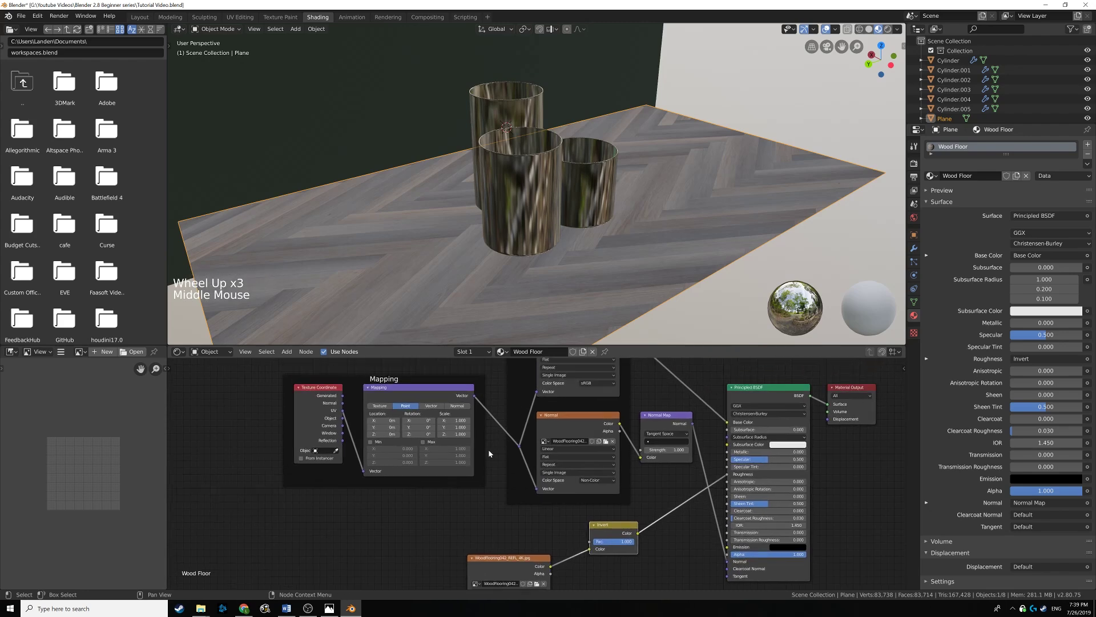
pyautogui.scroll(5, 417, 404)
pyautogui.moveTo(417, 404); pyautogui.dragTo(436, 415, button='middle')
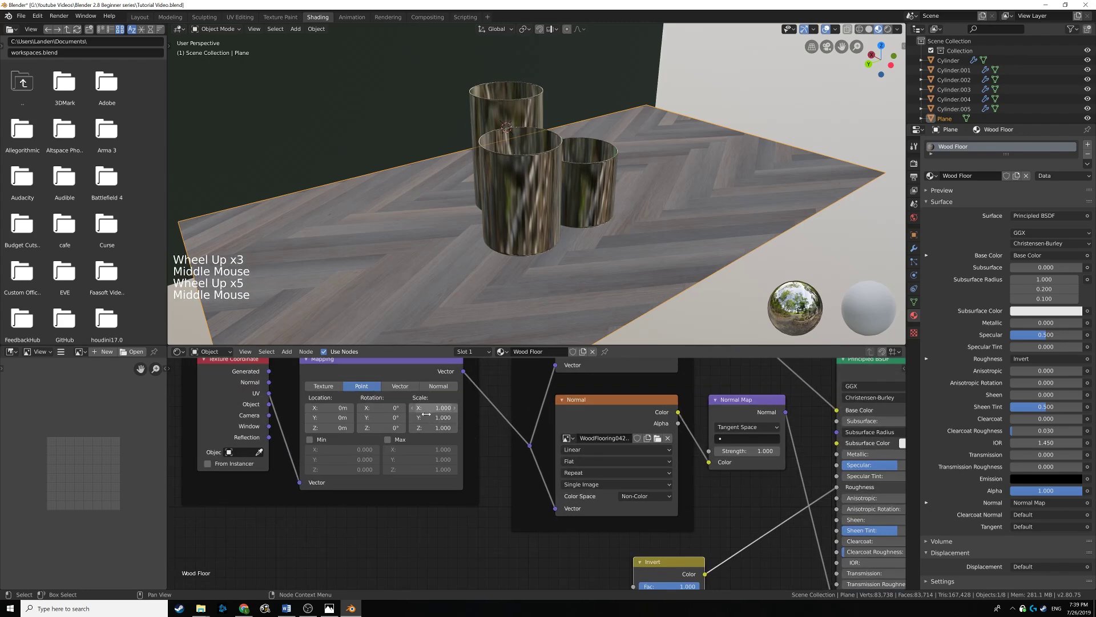
pyautogui.moveTo(426, 413); pyautogui.dragTo(480, 433, button='middle')
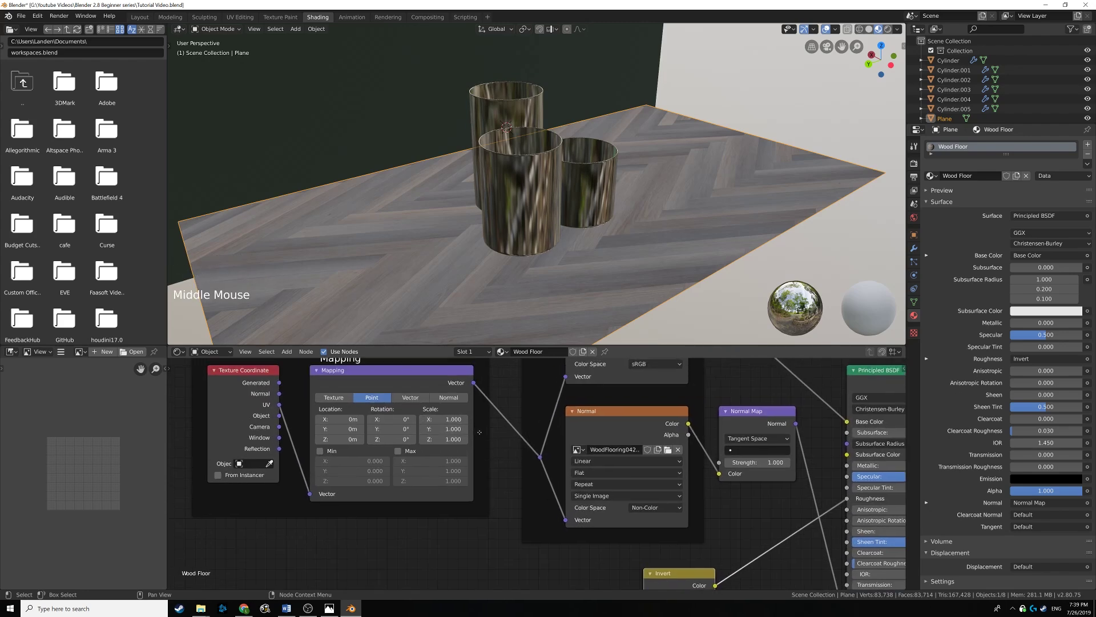
pyautogui.scroll(-4, 479, 432)
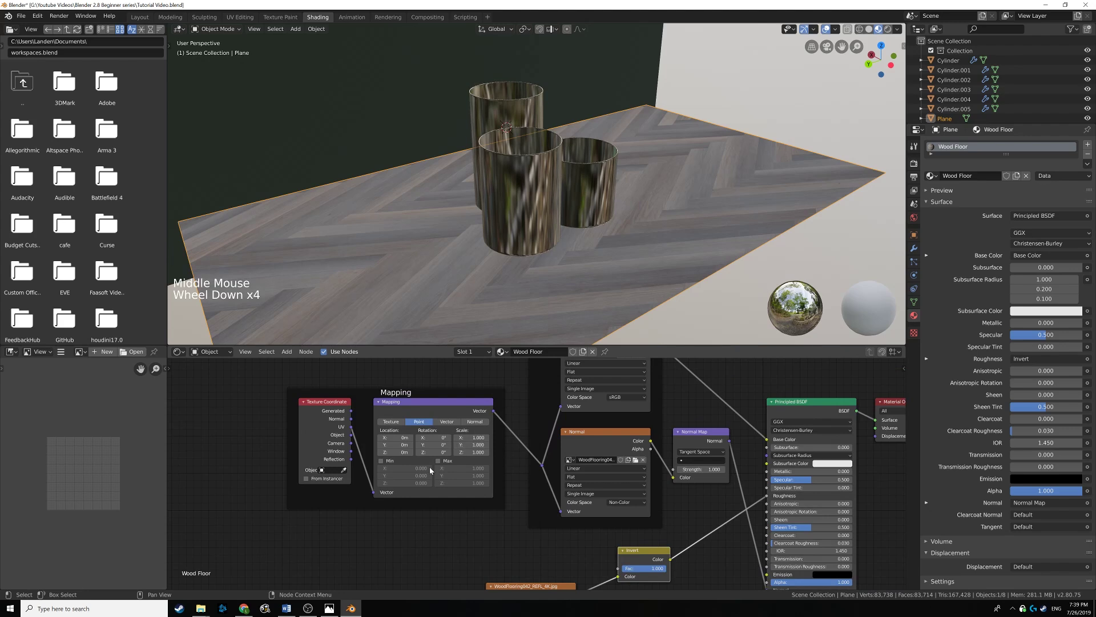
pyautogui.click(465, 438)
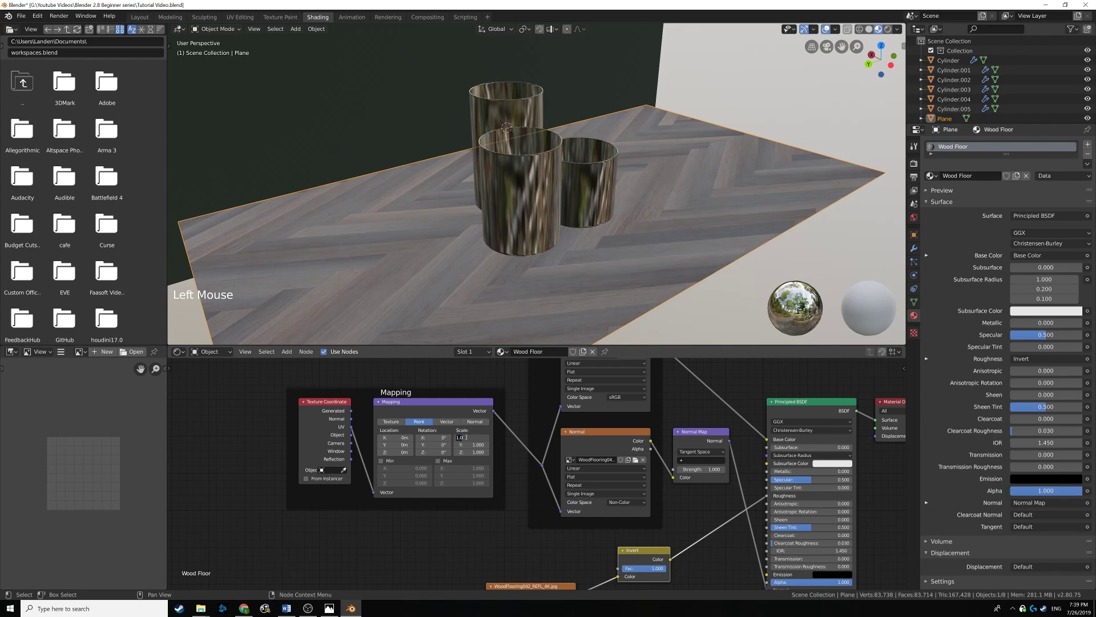
pyautogui.write('3')
pyautogui.click(471, 445)
pyautogui.moveTo(471, 445); pyautogui.dragTo(473, 453)
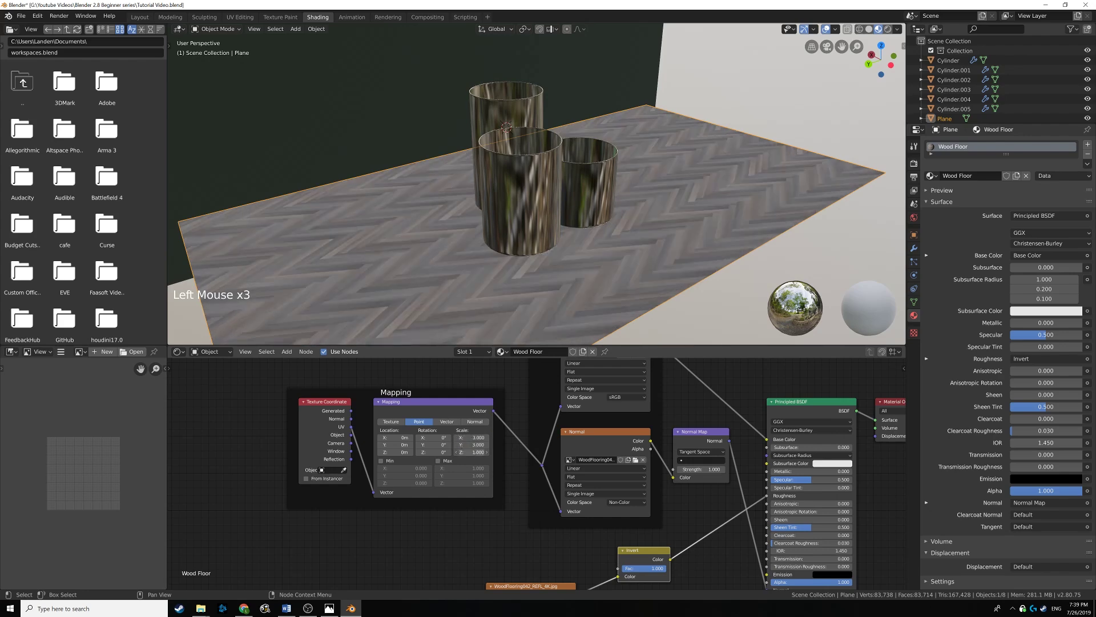
# - Change the Mapping Scale X, Y and Z to 1.5 and inspect the smaller planks
pyautogui.moveTo(547, 325); pyautogui.dragTo(552, 263, button='middle')
pyautogui.click(474, 437)
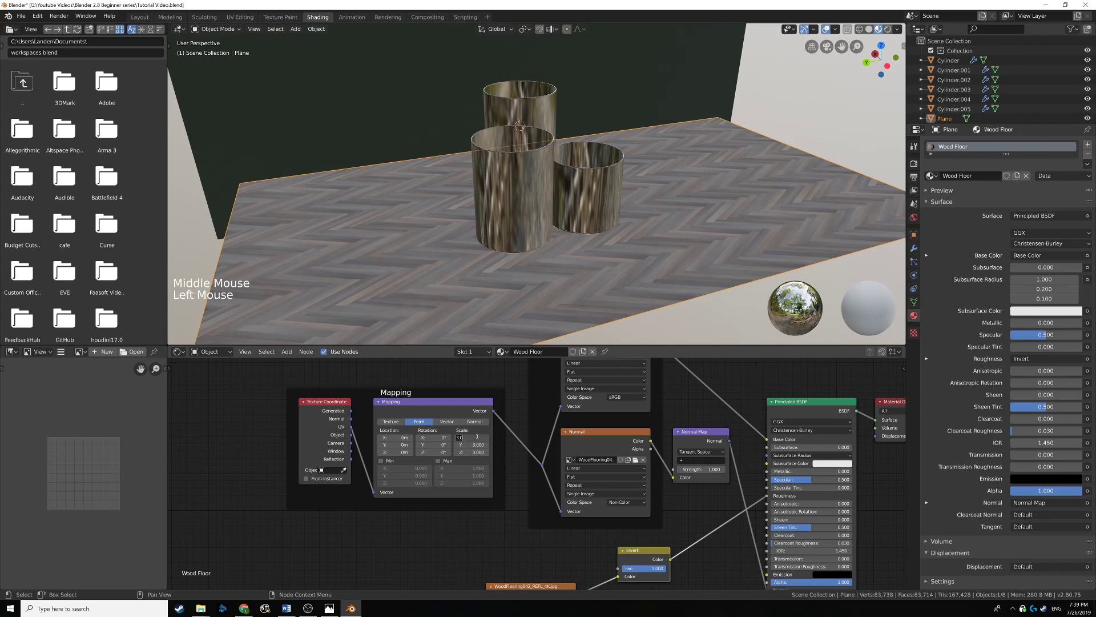
pyautogui.press('Return')
pyautogui.doubleClick(476, 444)
pyautogui.write('1.5')
pyautogui.press('Tab')
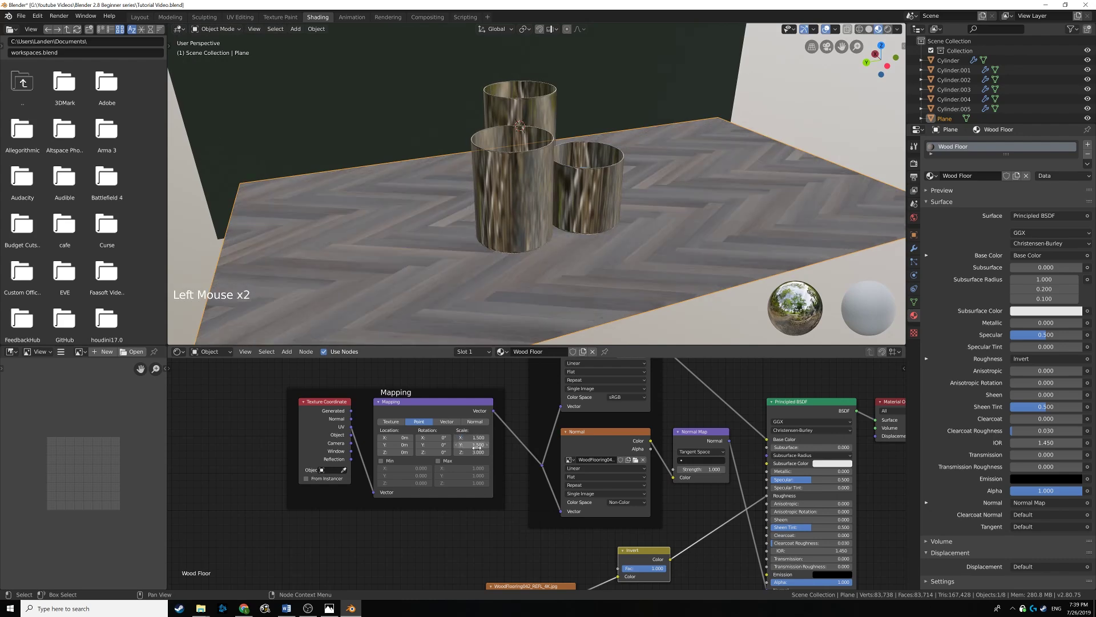
pyautogui.write('1.5')
pyautogui.press('Return')
pyautogui.moveTo(555, 280); pyautogui.dragTo(572, 242, button='middle')
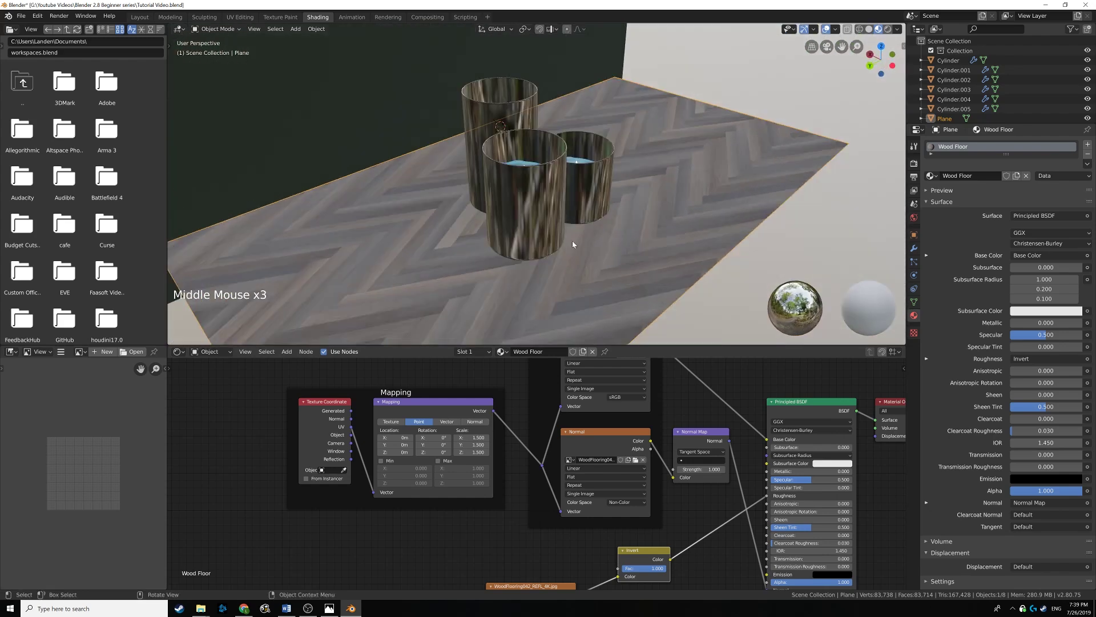
# - Check the rendered preview, then view the whole scene in Layout with Solid shading
pyautogui.click(888, 28)
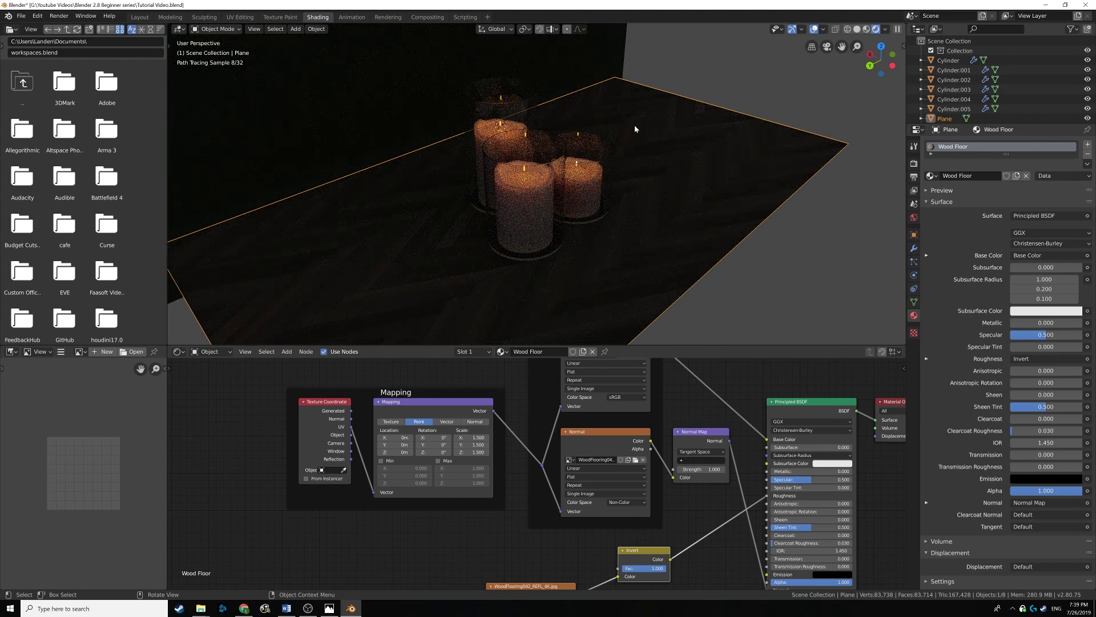
pyautogui.click(857, 29)
pyautogui.scroll(-5, 645, 227)
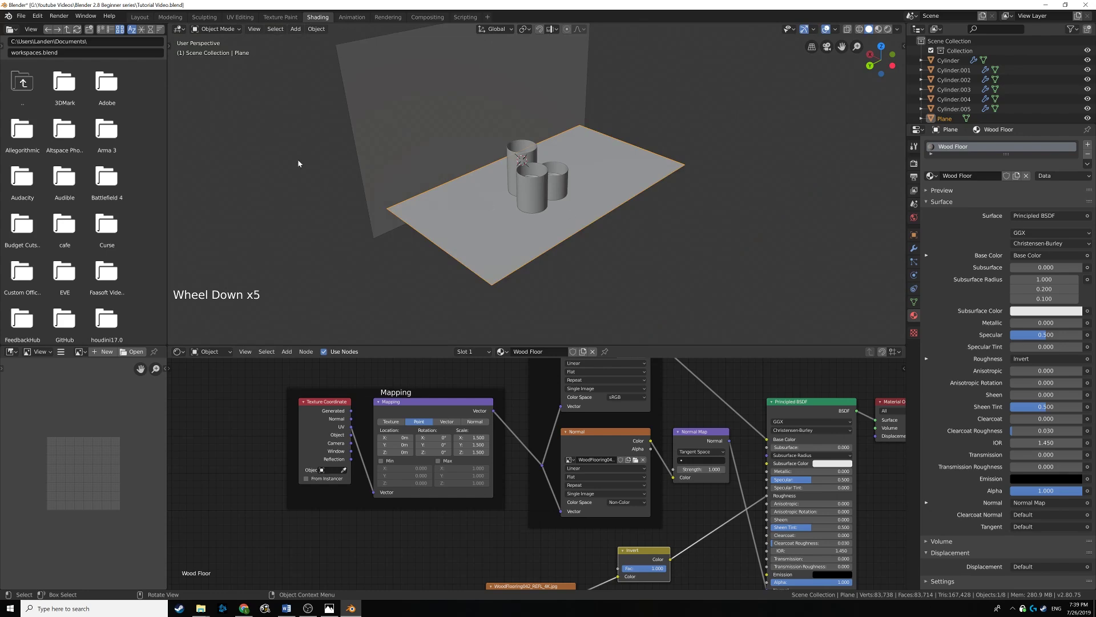
pyautogui.click(140, 17)
pyautogui.scroll(-8, 406, 257)
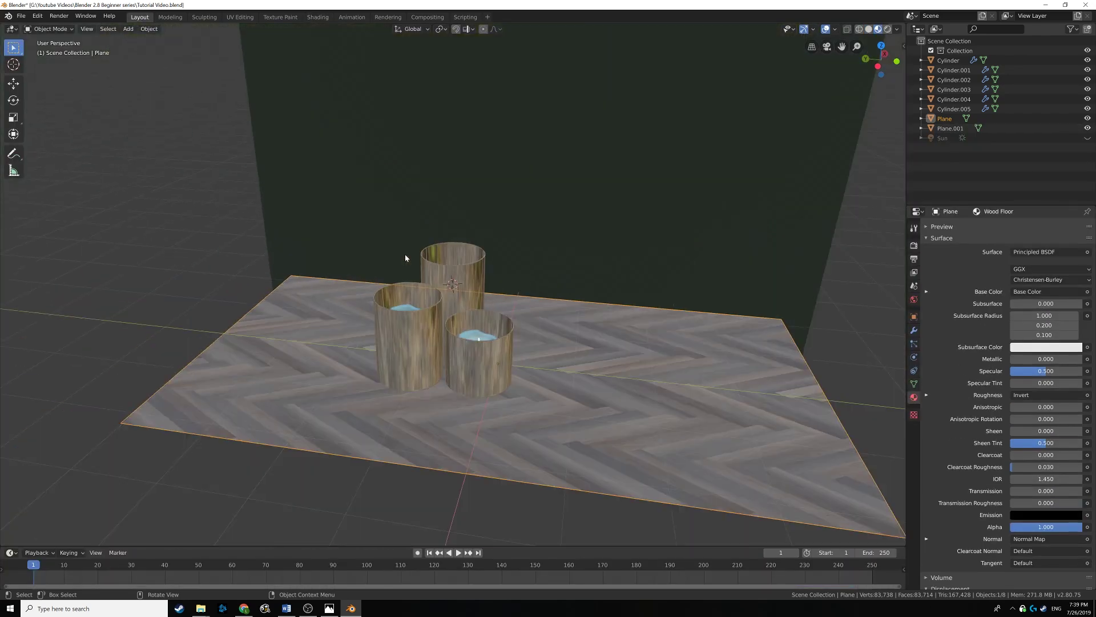
pyautogui.moveTo(411, 257); pyautogui.dragTo(529, 257, button='middle')
pyautogui.click(868, 29)
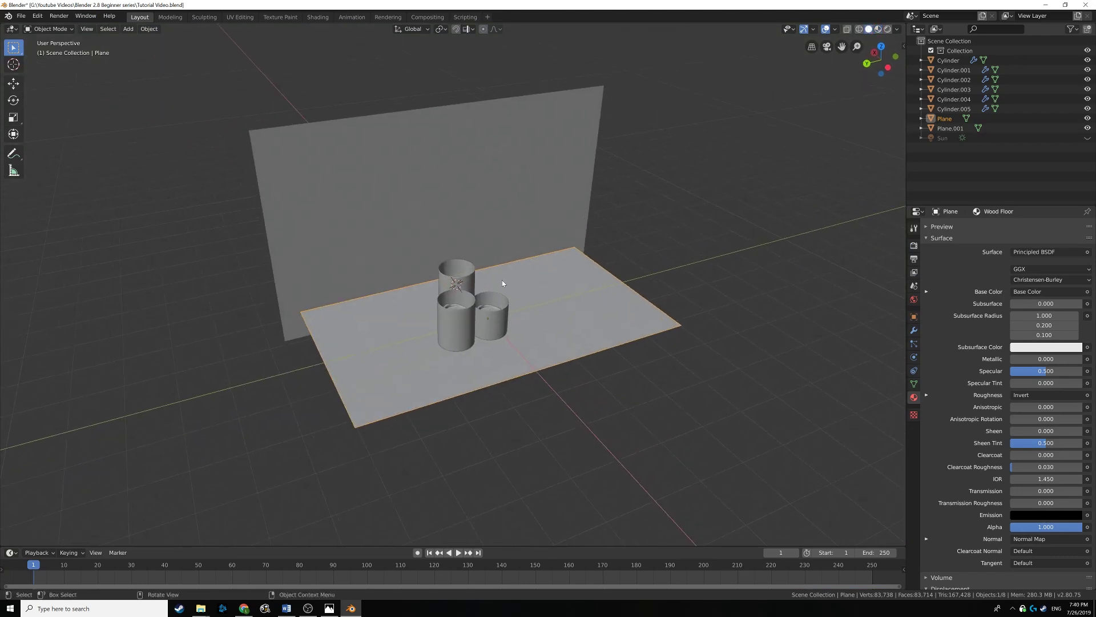
# - Add a camera and move and rotate it to face the three cylinders
pyautogui.hotkey('shift', 'a')
pyautogui.moveTo(503, 281)
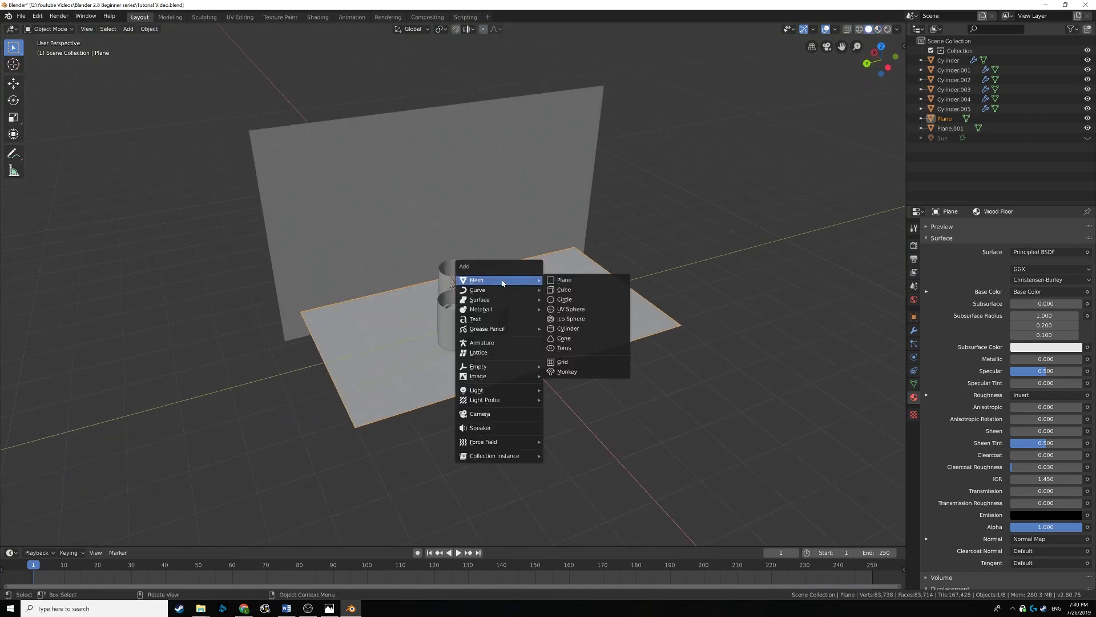
pyautogui.click(497, 414)
pyautogui.moveTo(499, 415); pyautogui.dragTo(489, 306, button='middle')
pyautogui.press('g')
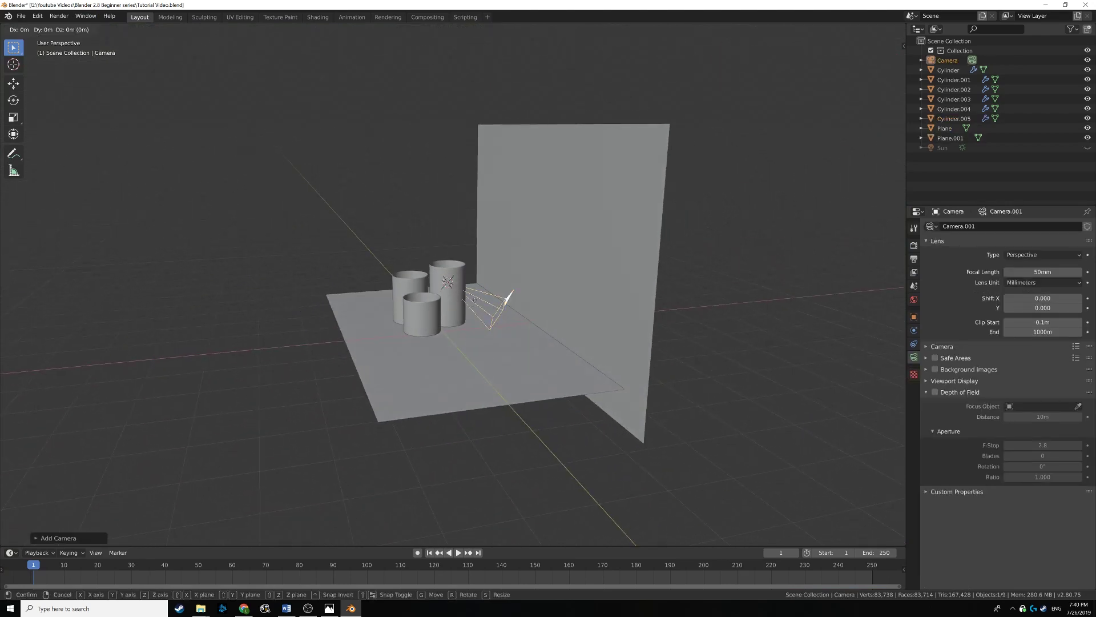
pyautogui.click(352, 187)
pyautogui.moveTo(353, 187); pyautogui.dragTo(366, 260, button='middle')
pyautogui.press('g')
pyautogui.click(327, 276)
pyautogui.press('r')
pyautogui.click(335, 257)
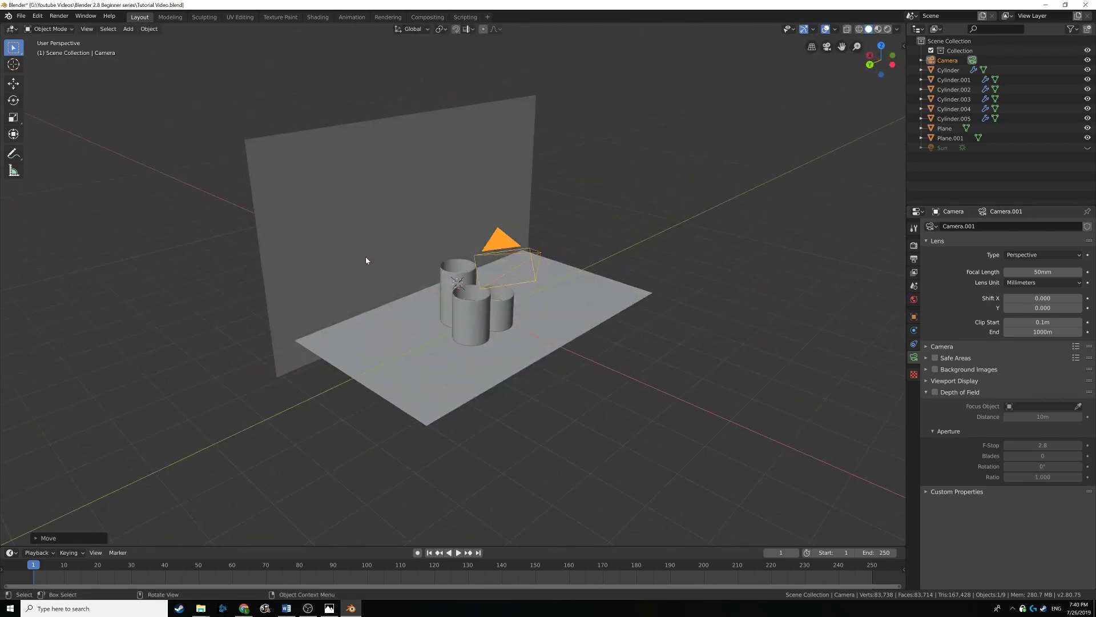
# - Look through the camera with Numpad 0 and show the N sidebar
pyautogui.press('KP_0')
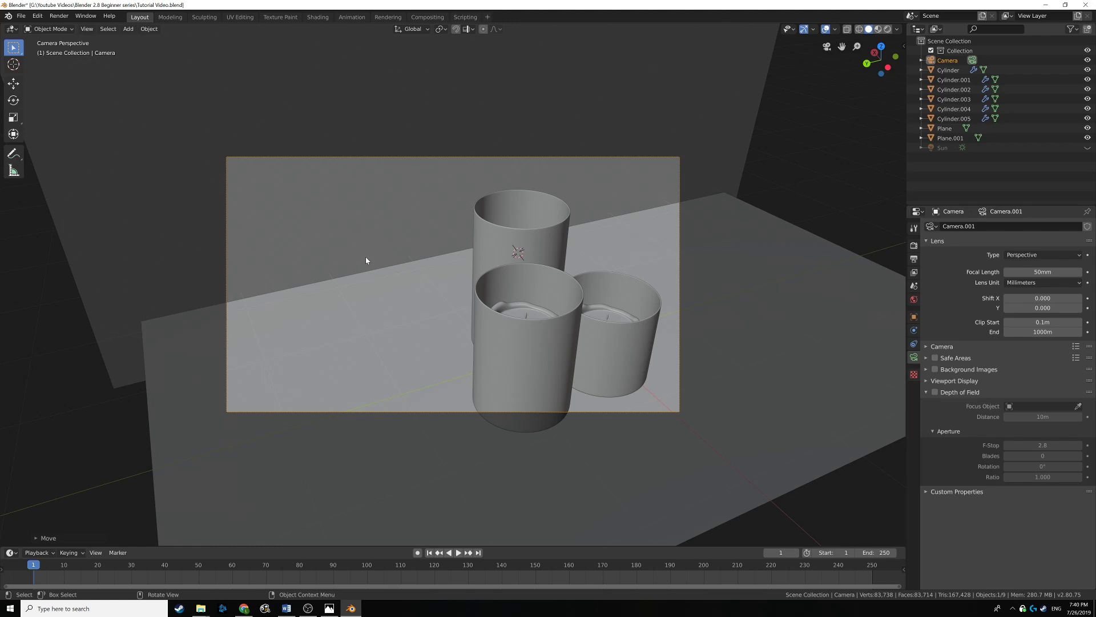
pyautogui.moveTo(366, 261); pyautogui.dragTo(433, 196, button='middle')
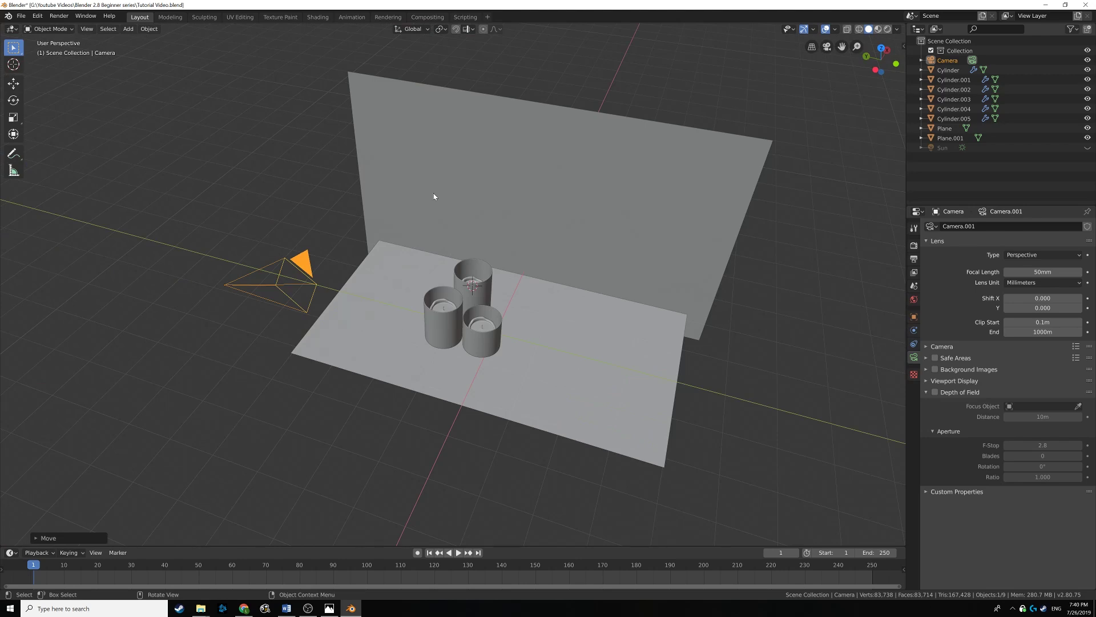
pyautogui.press('KP_0')
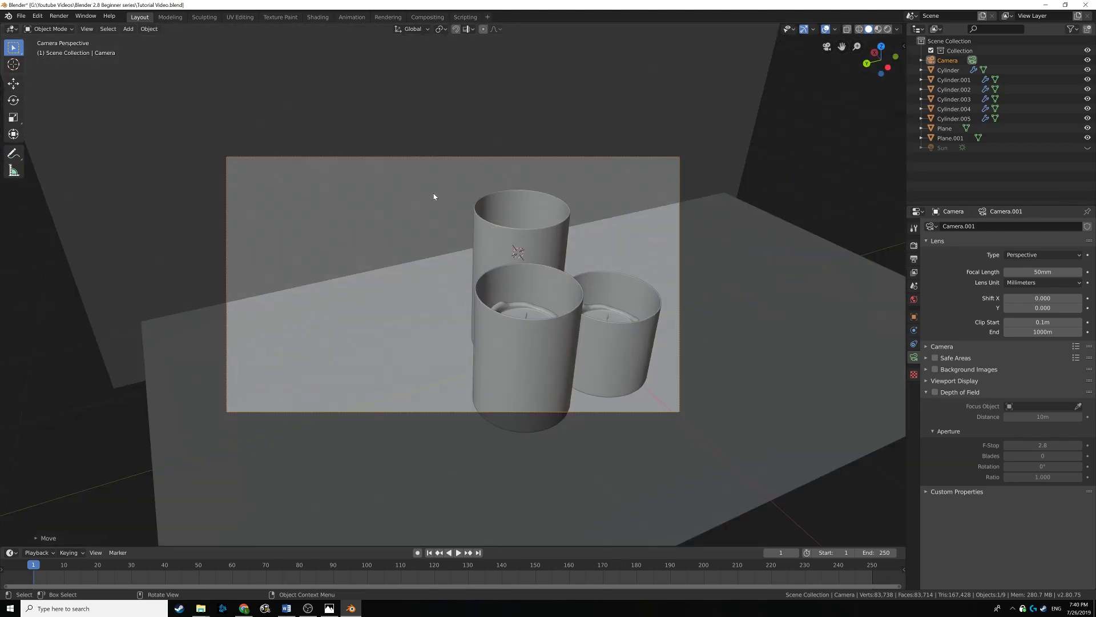
pyautogui.press('n')
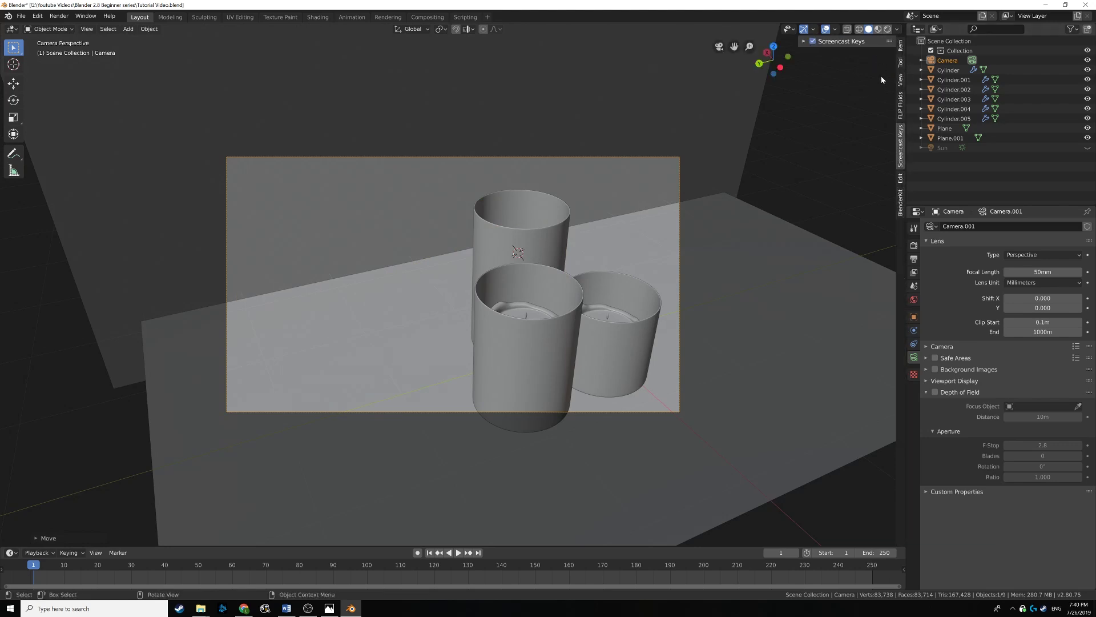
# - Lock the camera to the view and frame the three cylinders tightly from slightly above
pyautogui.click(901, 80)
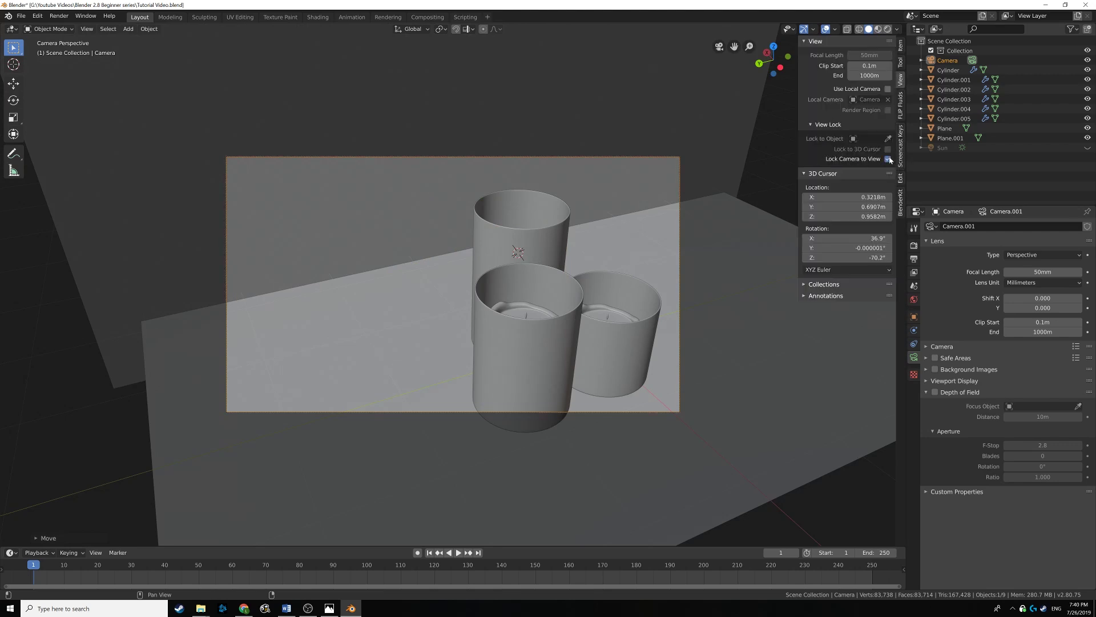
pyautogui.moveTo(606, 284); pyautogui.dragTo(570, 262, button='middle')
pyautogui.scroll(2, 572, 266)
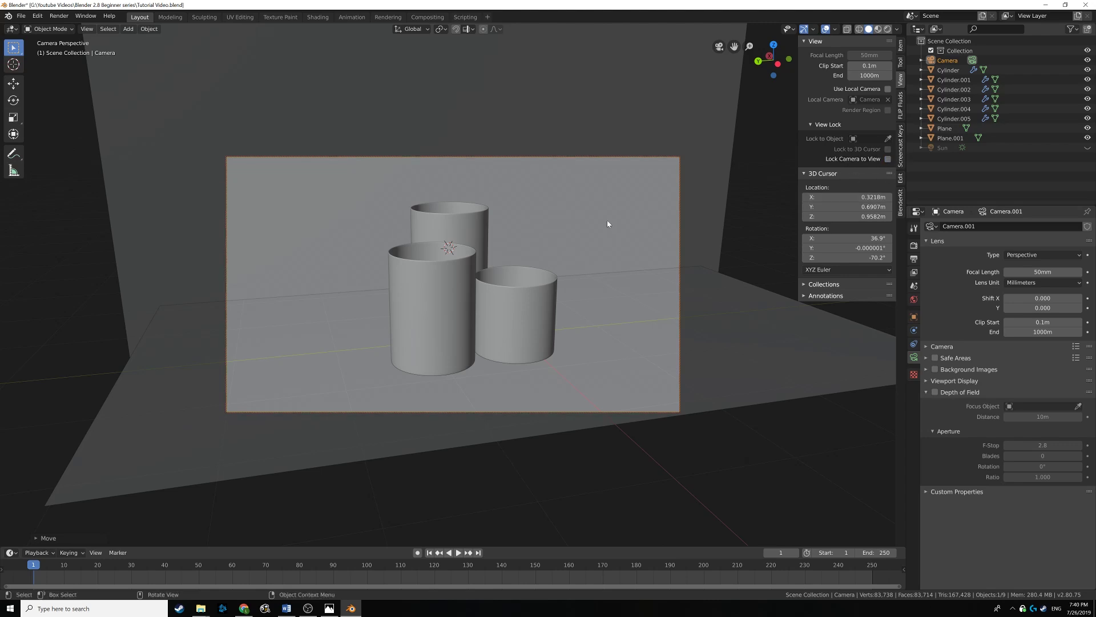
pyautogui.moveTo(609, 225); pyautogui.dragTo(564, 255, button='middle')
pyautogui.scroll(4, 314, 278)
pyautogui.scroll(-5, 388, 286)
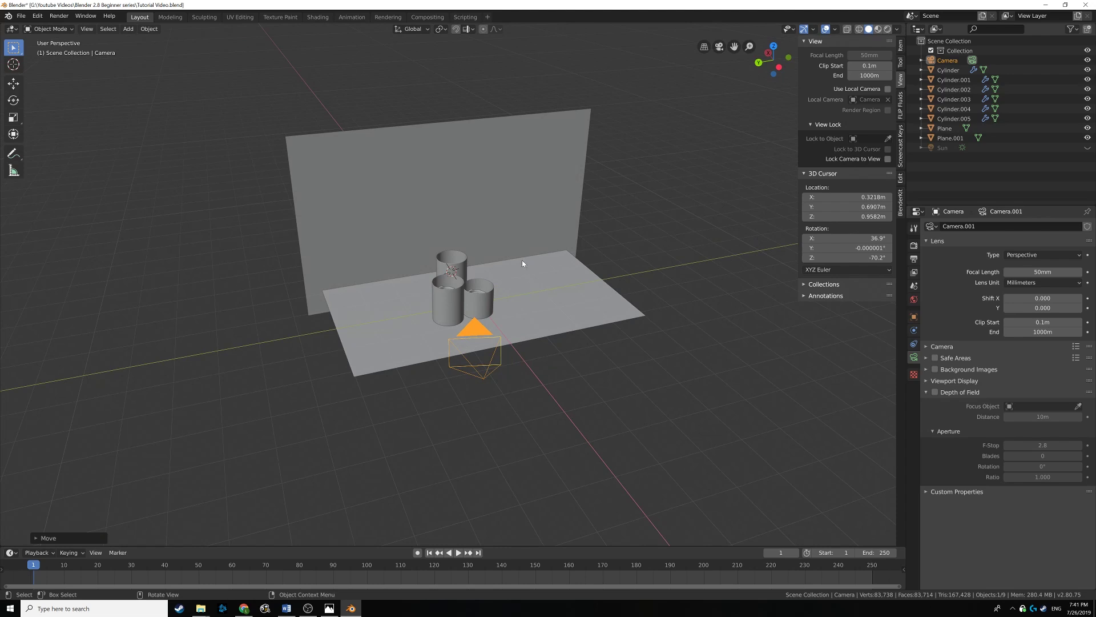
# - Add an Area light and move it higher and to the right of the cylinders
pyautogui.hotkey('shift', 'a')
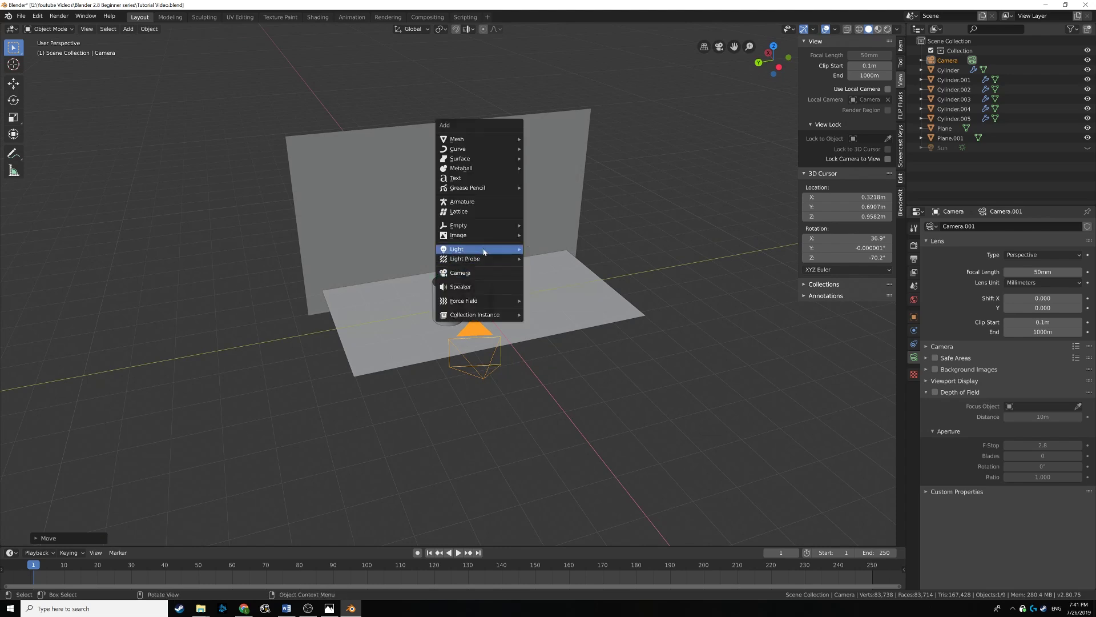
pyautogui.moveTo(496, 251)
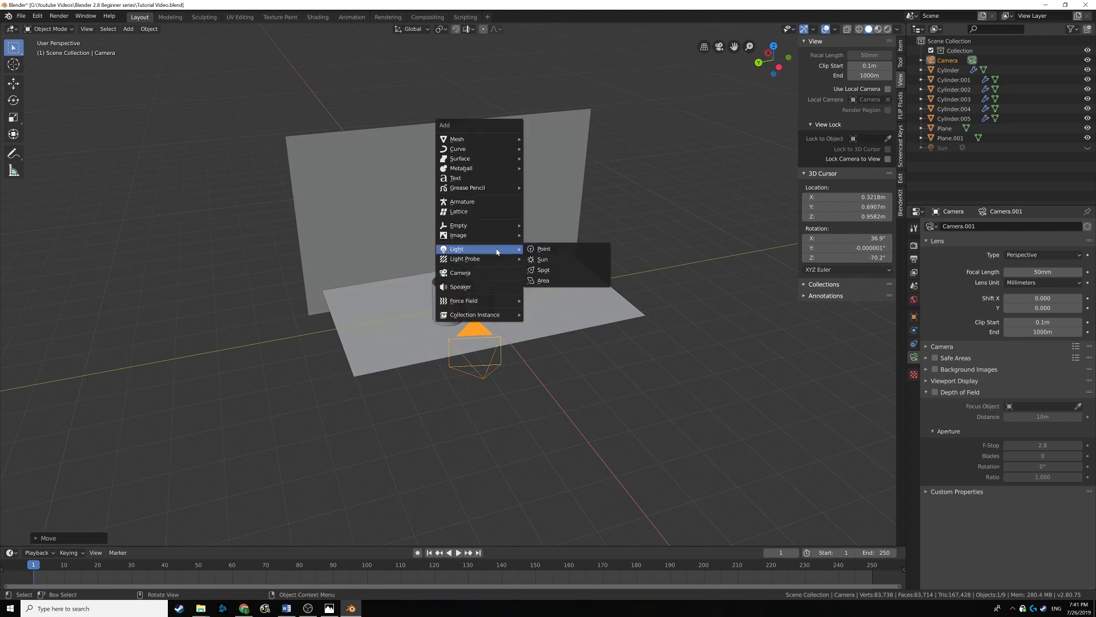
pyautogui.click(543, 280)
pyautogui.moveTo(543, 281)
pyautogui.mouseDown(button='middle')
pyautogui.moveTo(508, 292)
pyautogui.moveTo(533, 286)
pyautogui.mouseUp(button='middle')
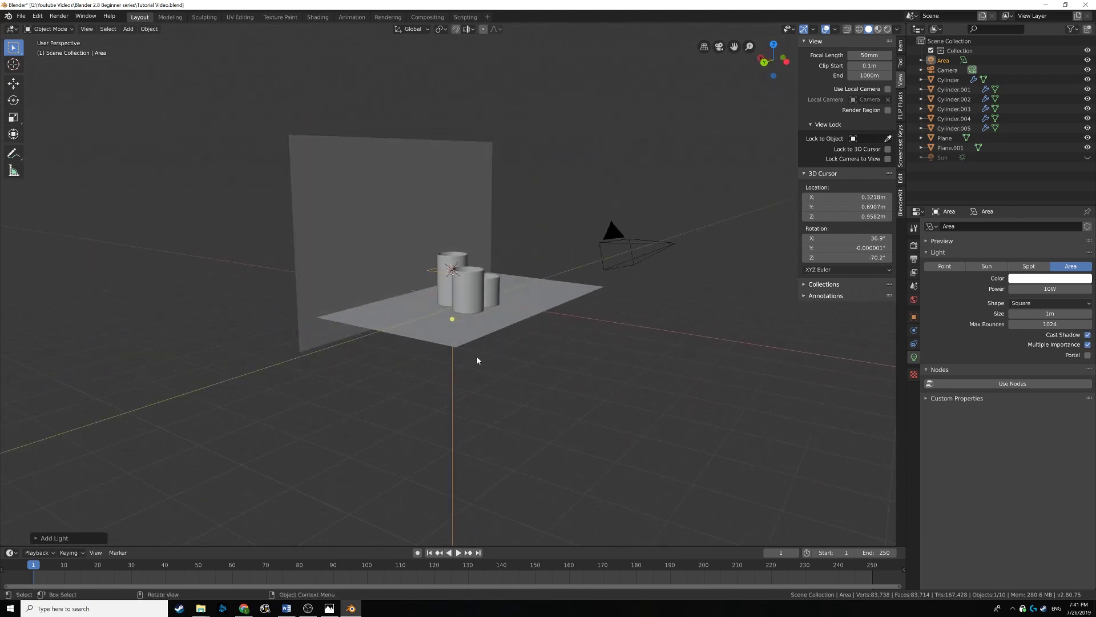
pyautogui.moveTo(608, 332); pyautogui.dragTo(612, 332, button='middle')
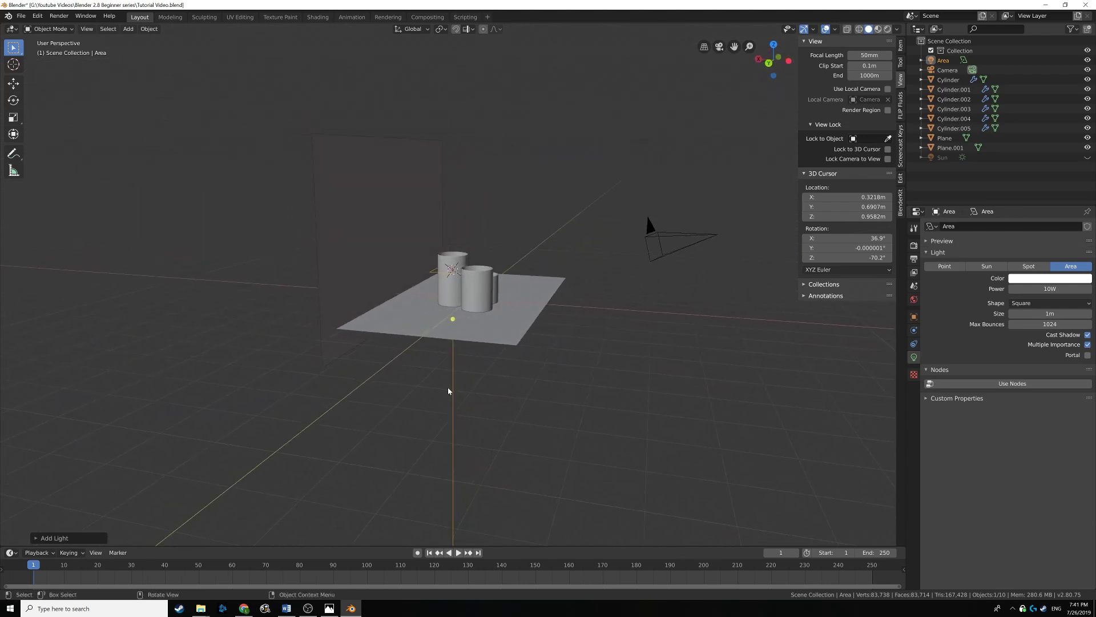
pyautogui.press('g')
pyautogui.click(600, 292)
pyautogui.moveTo(600, 292); pyautogui.dragTo(566, 399, button='middle')
# - Tilt the area light around the X axis so it points down at the scene
pyautogui.press('r')
pyautogui.press('x')
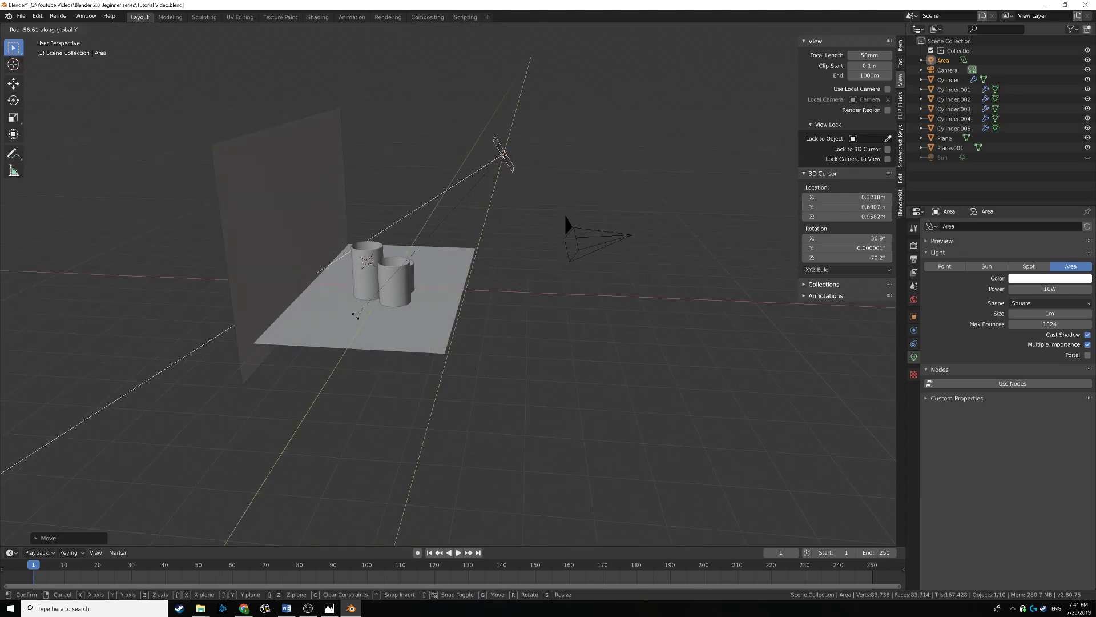
pyautogui.click(517, 279)
pyautogui.moveTo(516, 280); pyautogui.dragTo(632, 281, button='middle')
pyautogui.press('r')
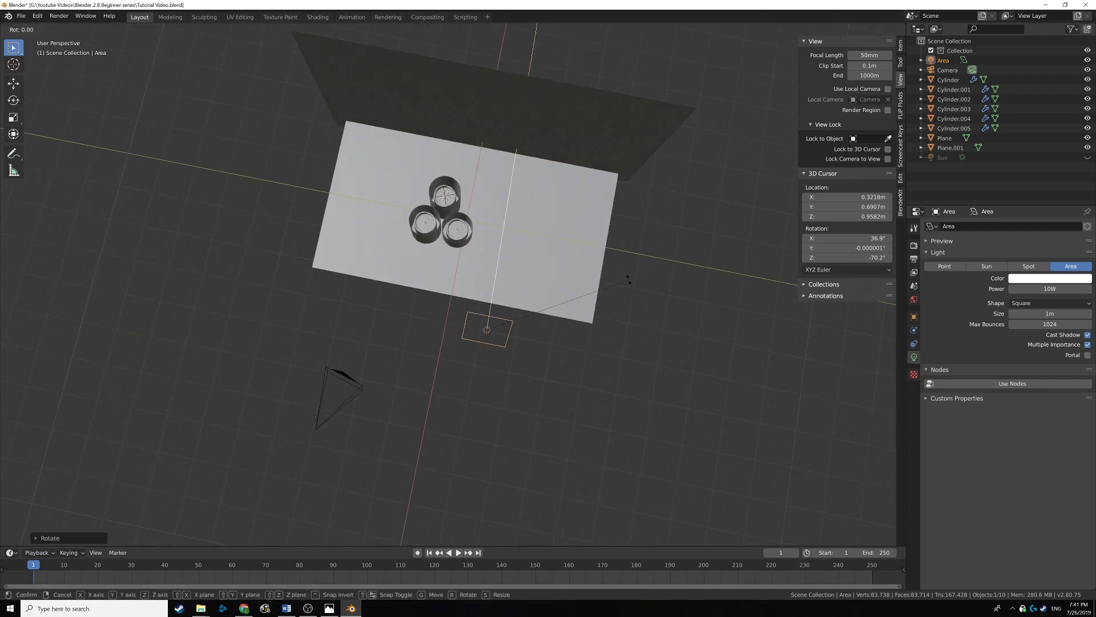
pyautogui.click(482, 359)
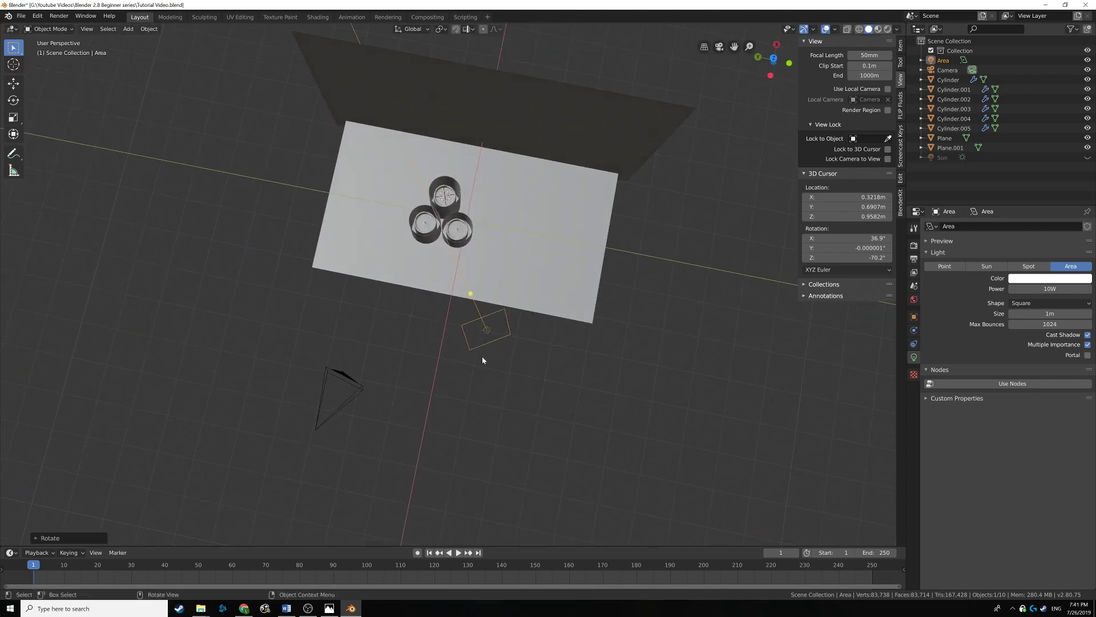
pyautogui.moveTo(482, 359); pyautogui.dragTo(514, 319, button='middle')
# - Reposition the area light and turn it to face the cylinders
pyautogui.press('g')
pyautogui.click(561, 425)
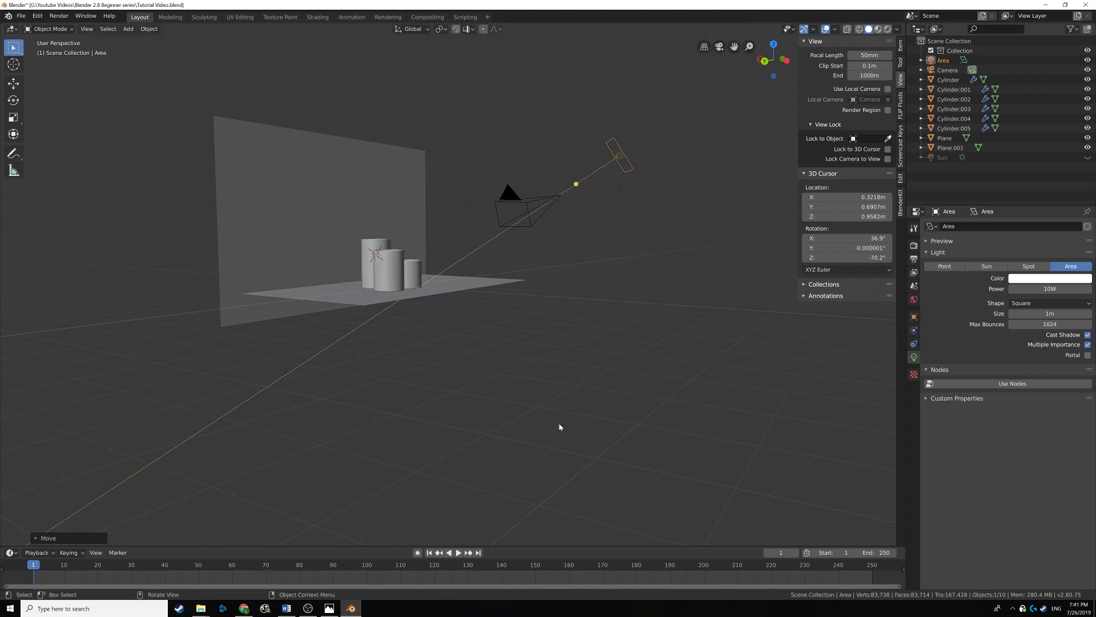
pyautogui.press('r')
pyautogui.click(526, 395)
pyautogui.moveTo(527, 395); pyautogui.dragTo(540, 311, button='middle')
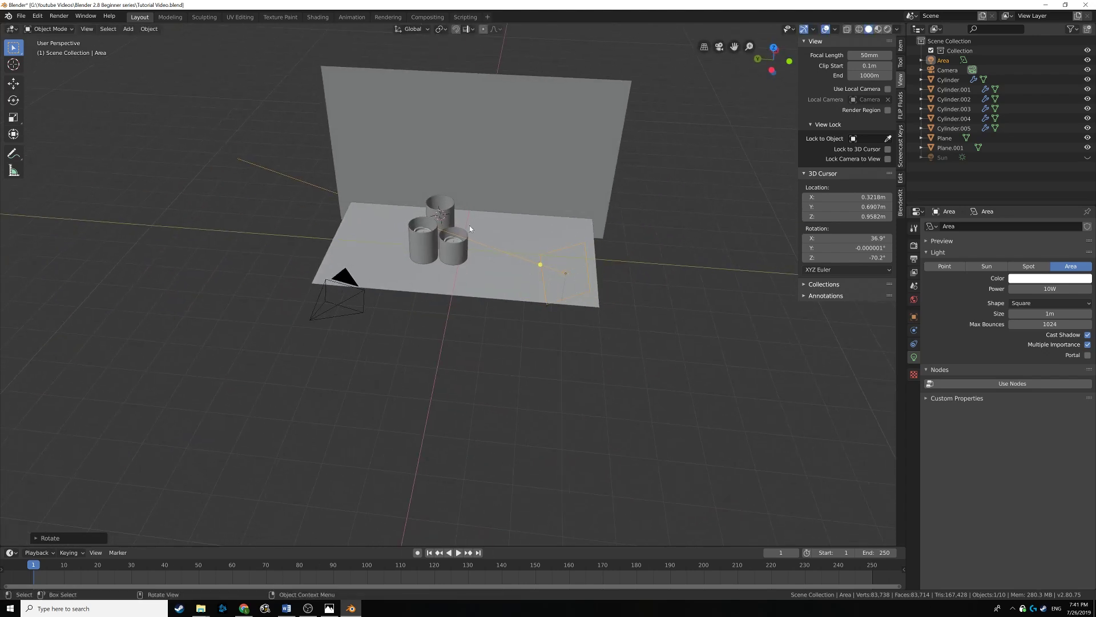
pyautogui.moveTo(270, 158); pyautogui.dragTo(665, 208, button='middle')
# - Preview in Rendered shading and give the Area light 500W power and roughly 2.5m size
pyautogui.press('z')
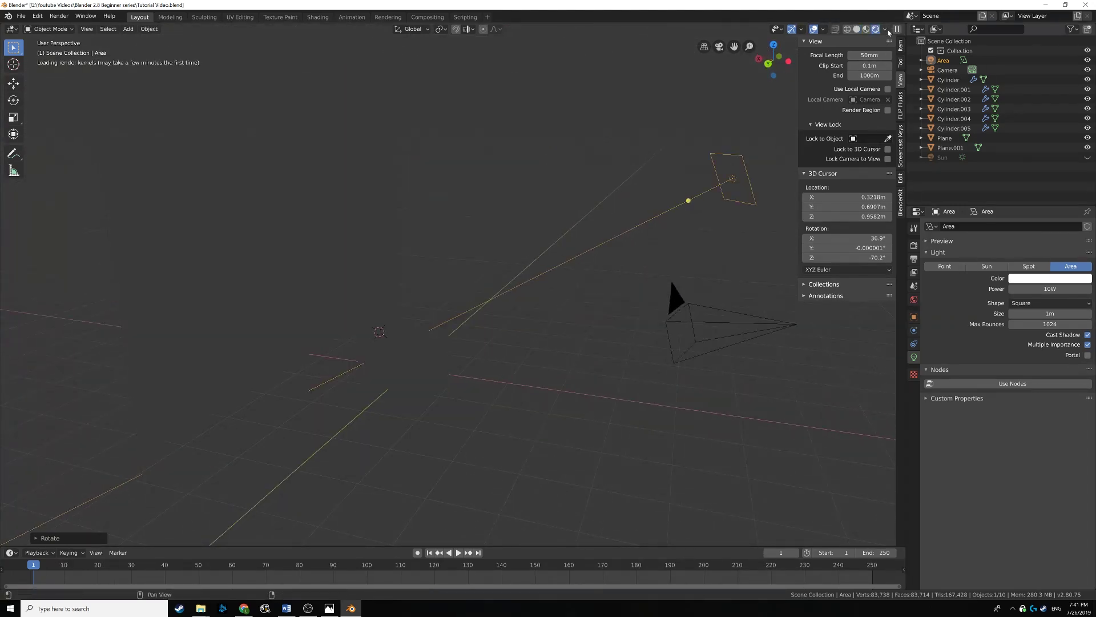
pyautogui.press('n')
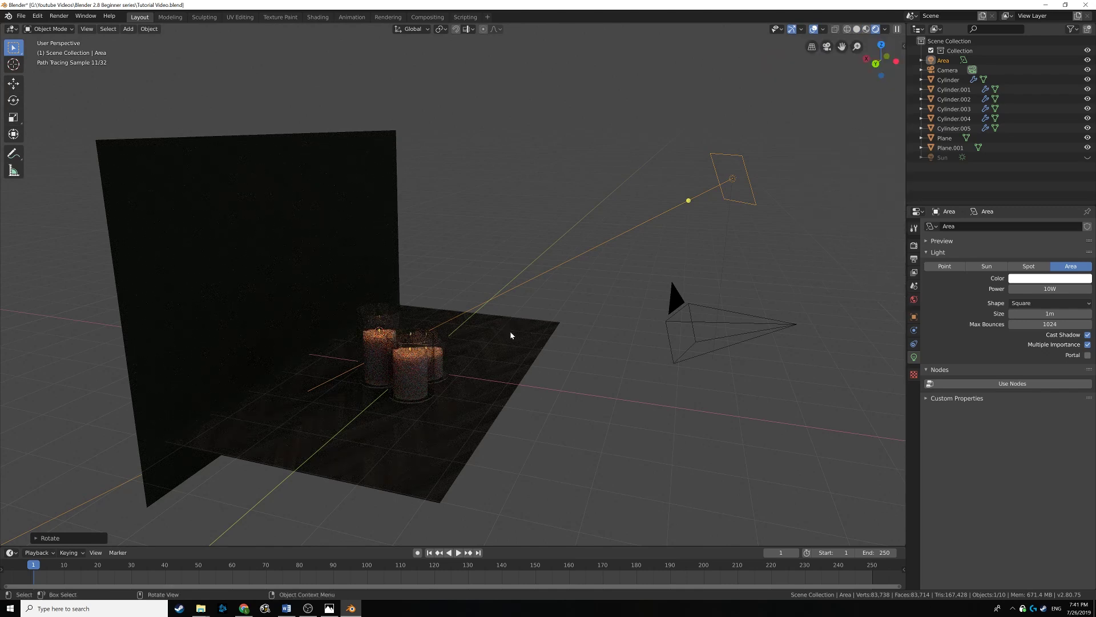
pyautogui.click(1049, 290)
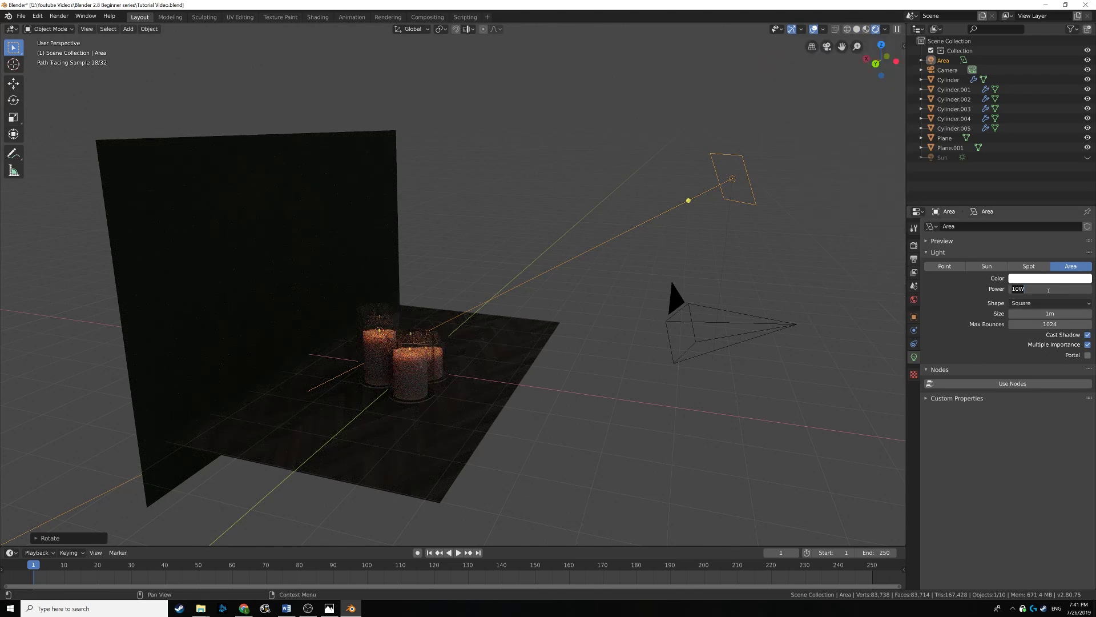
pyautogui.write('500')
pyautogui.press('Return')
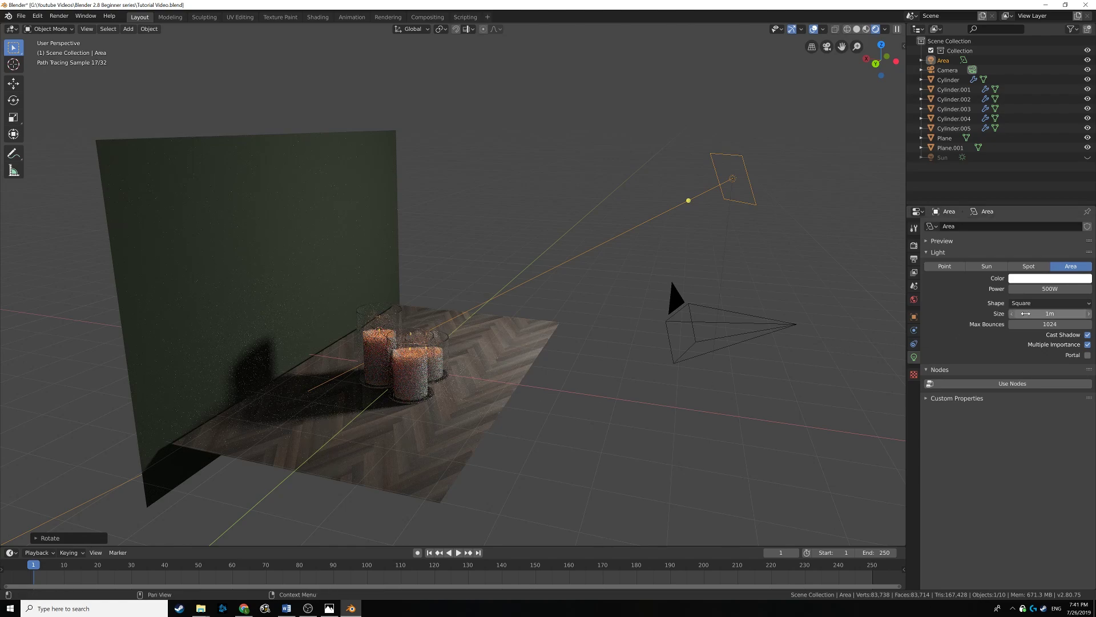
pyautogui.moveTo(1049, 313); pyautogui.dragTo(1087, 314)
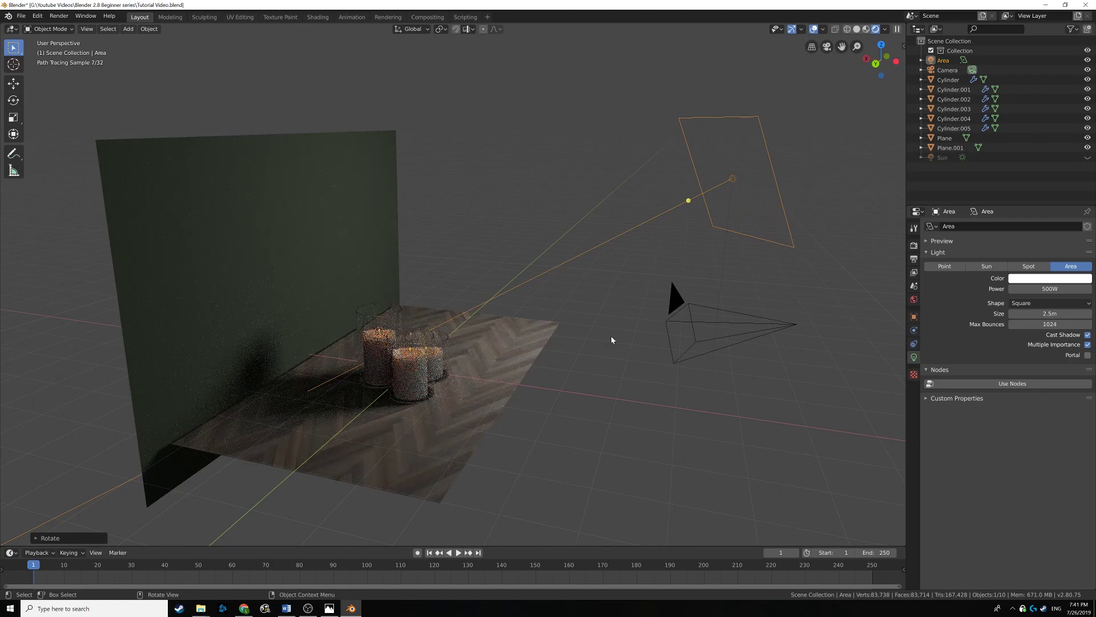
pyautogui.moveTo(649, 263); pyautogui.dragTo(613, 267, button='middle')
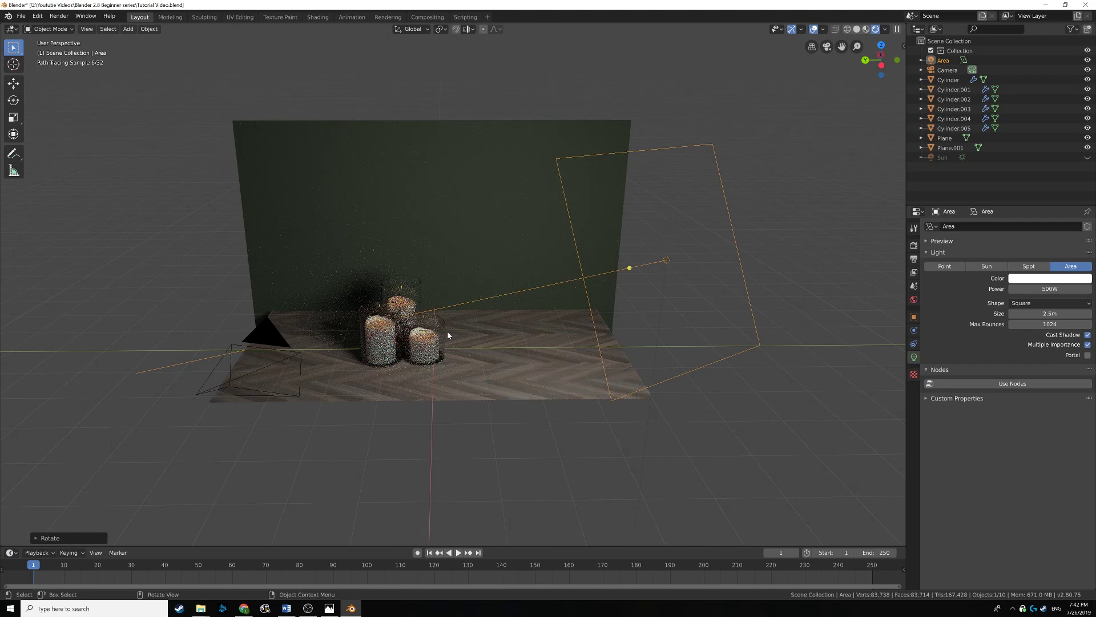
pyautogui.scroll(-3, 448, 335)
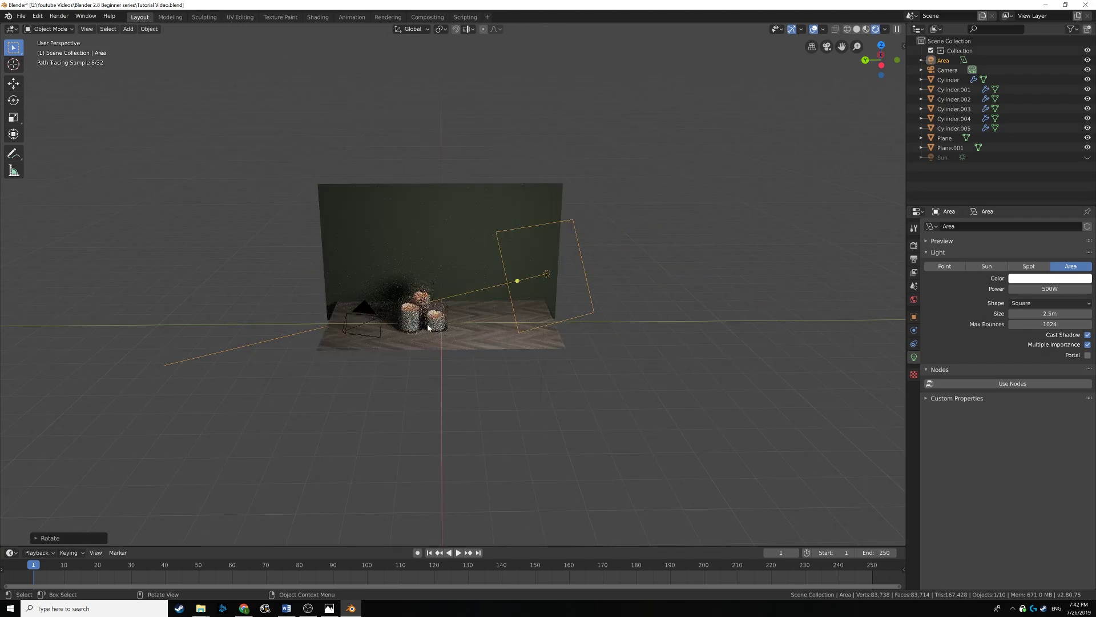
# - In solid shading, duplicate the area light and slide the copy along Y to the left side
pyautogui.click(856, 29)
pyautogui.moveTo(539, 250)
pyautogui.mouseDown(button='middle')
pyautogui.moveTo(581, 238)
pyautogui.moveTo(574, 312)
pyautogui.moveTo(579, 297)
pyautogui.mouseUp(button='middle')
pyautogui.hotkey('shift', 'd')
pyautogui.press('y')
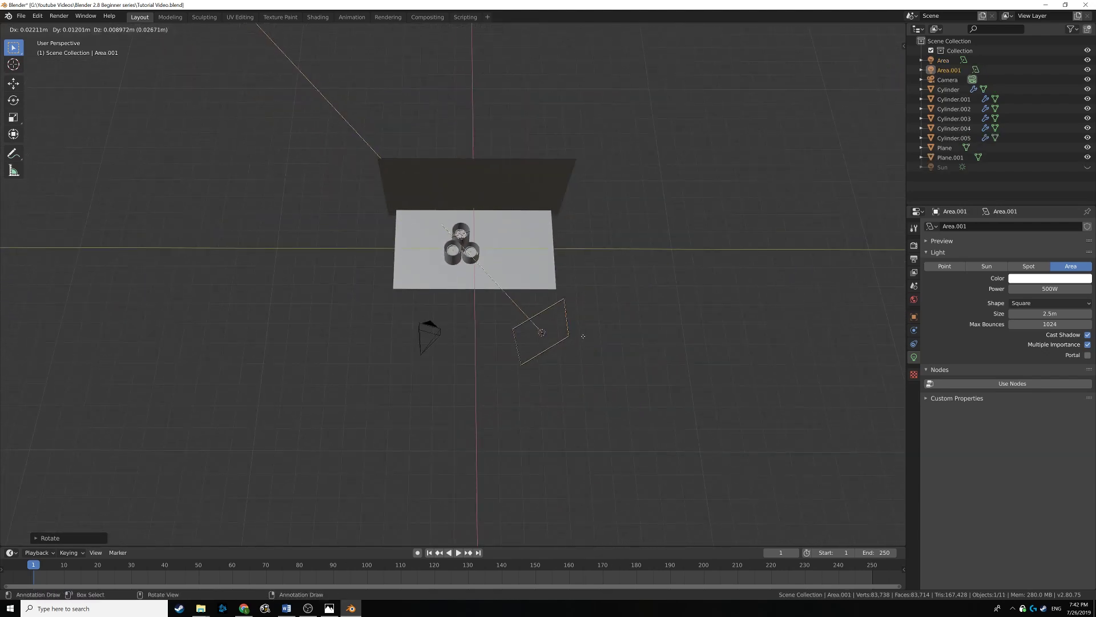
pyautogui.click(377, 332)
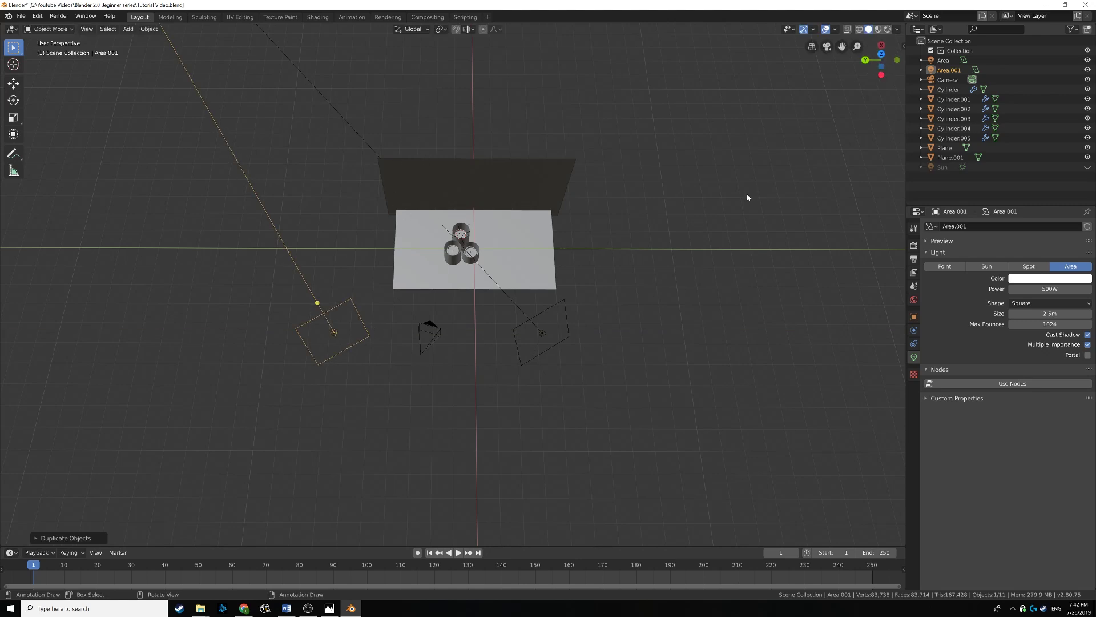
# - Turn on the on-screen key display from the viewport side panel
pyautogui.press('n')
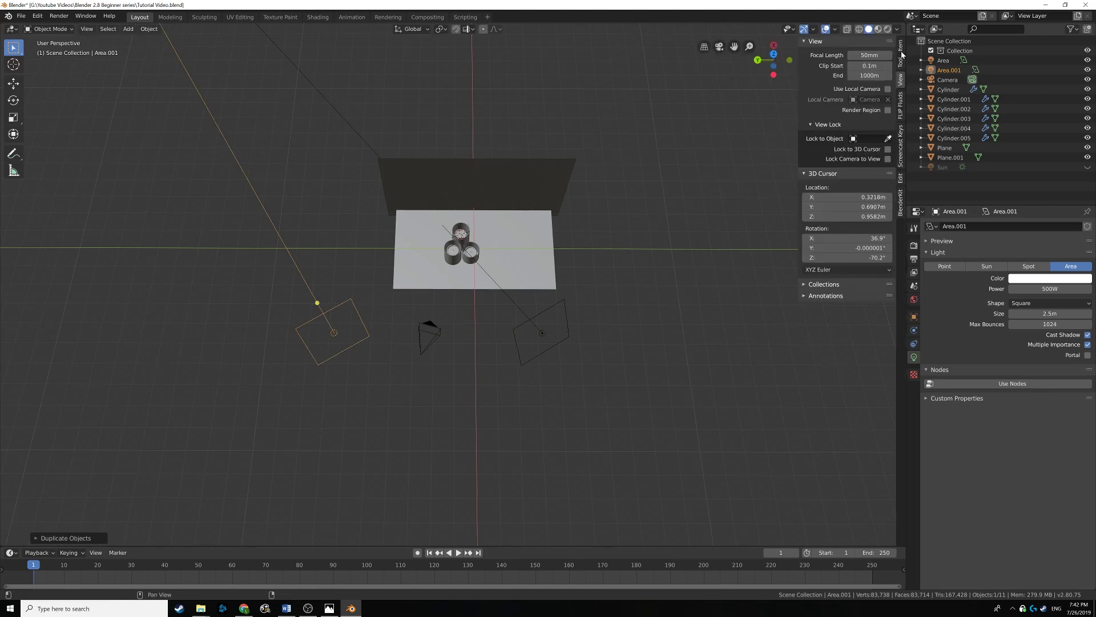
pyautogui.click(901, 140)
pyautogui.click(813, 41)
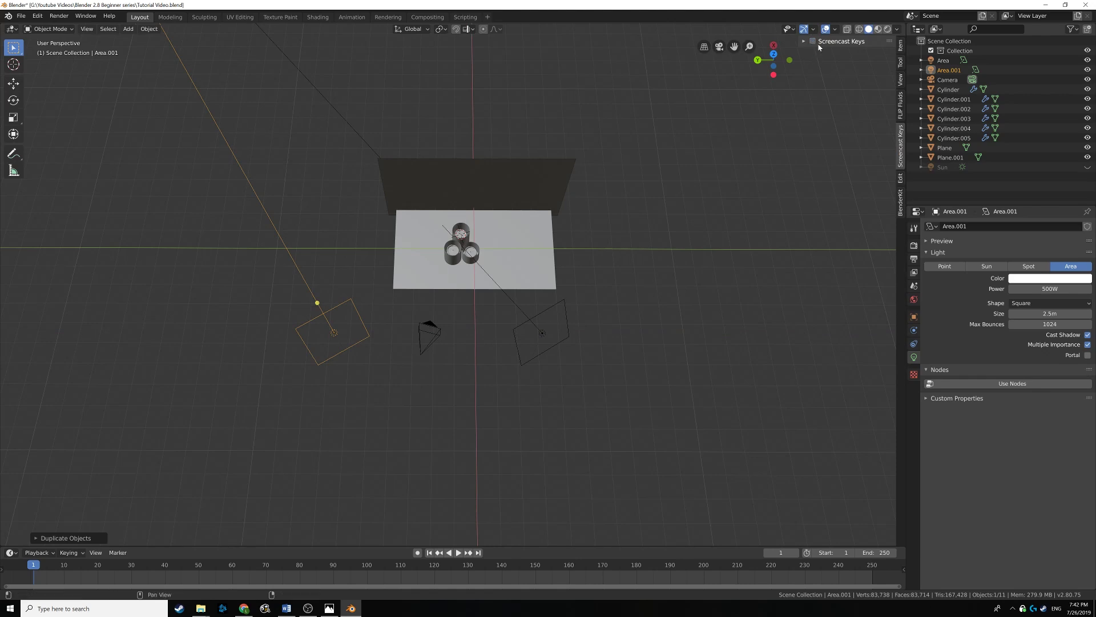
pyautogui.press('n')
pyautogui.scroll(2, 416, 270)
pyautogui.moveTo(416, 271); pyautogui.dragTo(414, 266, button='middle')
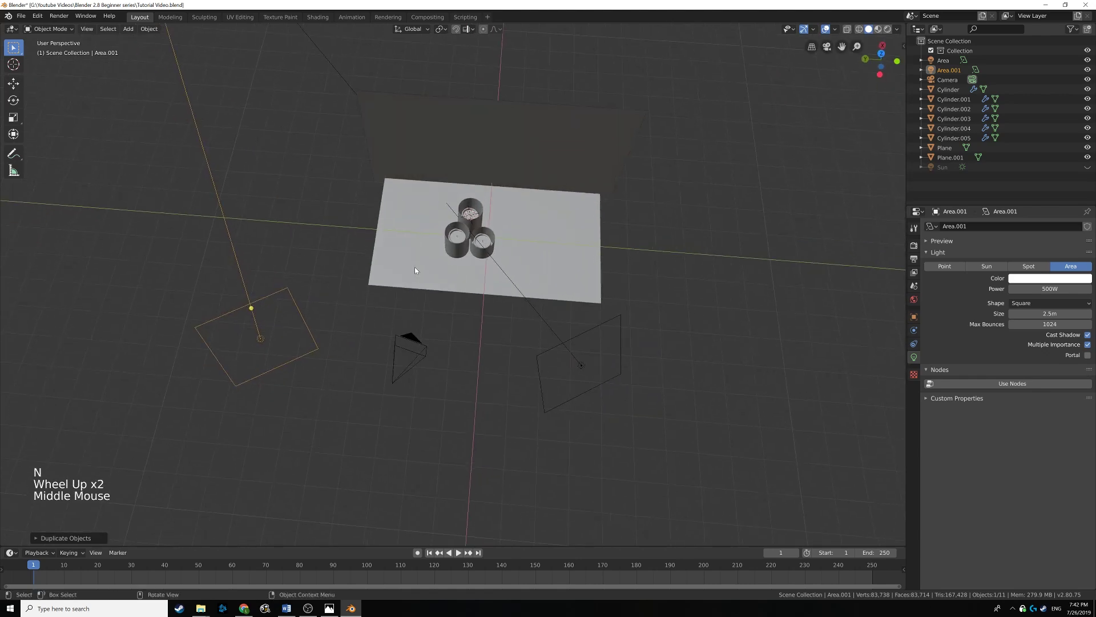
# - Rotate the copied light, Area.001, to face the candles
pyautogui.press('r')
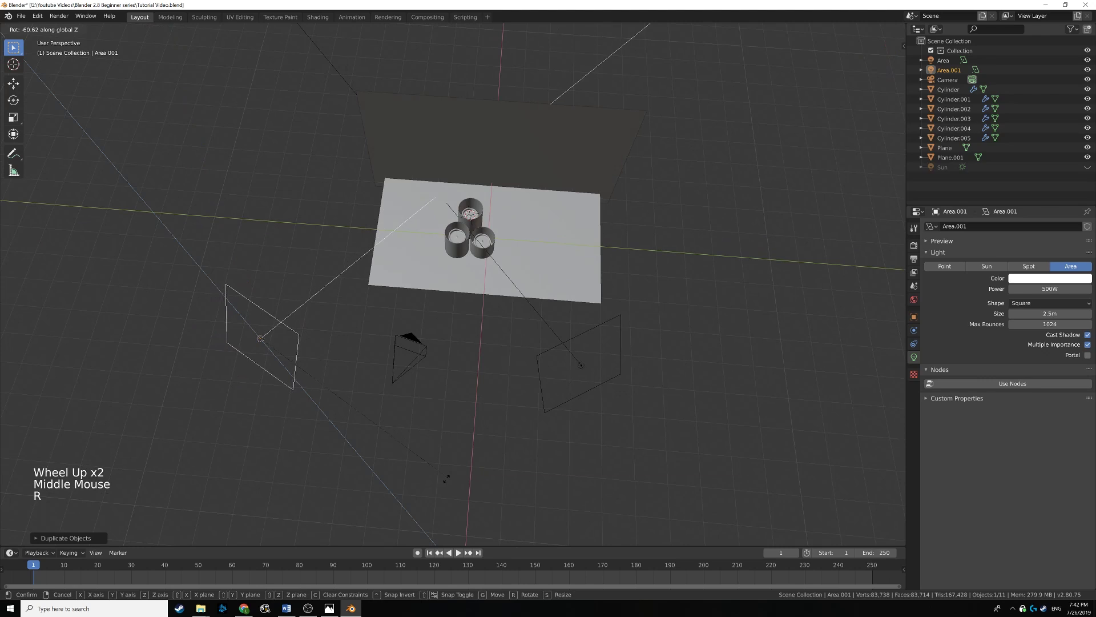
pyautogui.click(440, 356)
pyautogui.moveTo(441, 356); pyautogui.dragTo(451, 331, button='middle')
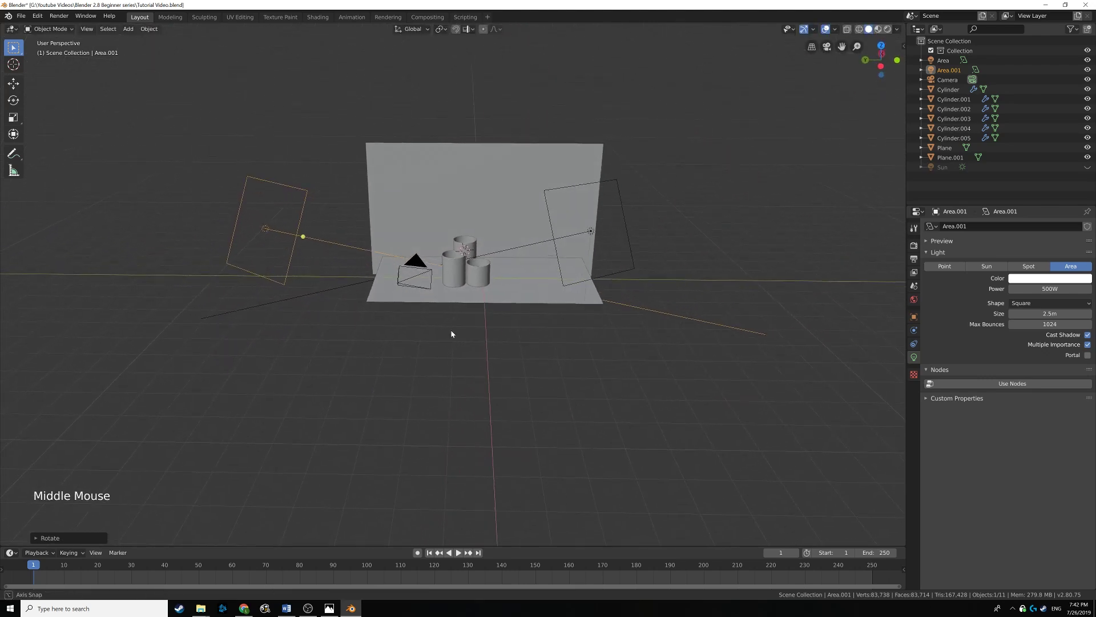
pyautogui.keyDown('shift'); pyautogui.moveTo(358, 293); pyautogui.dragTo(400, 320, button='middle'); pyautogui.keyUp('shift')
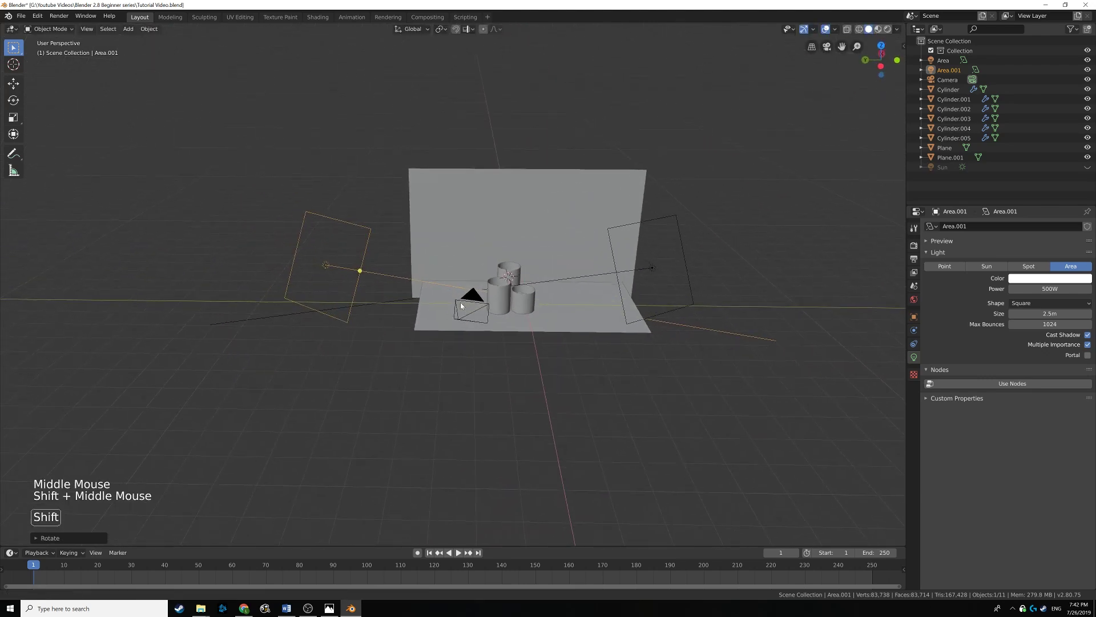
pyautogui.scroll(2, 304, 261)
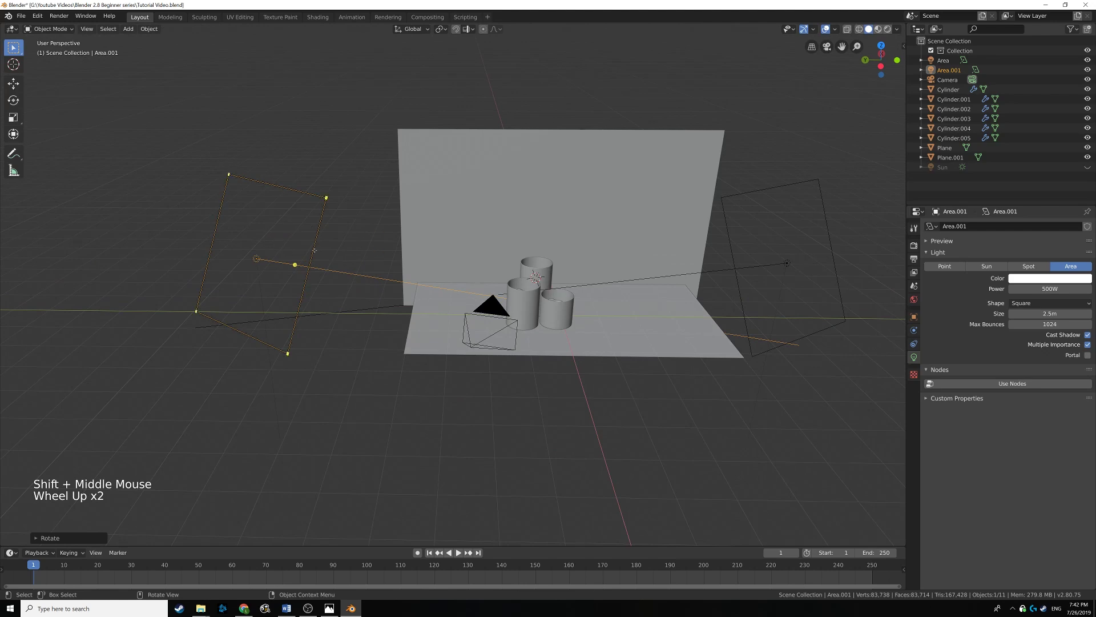
pyautogui.click(1023, 279)
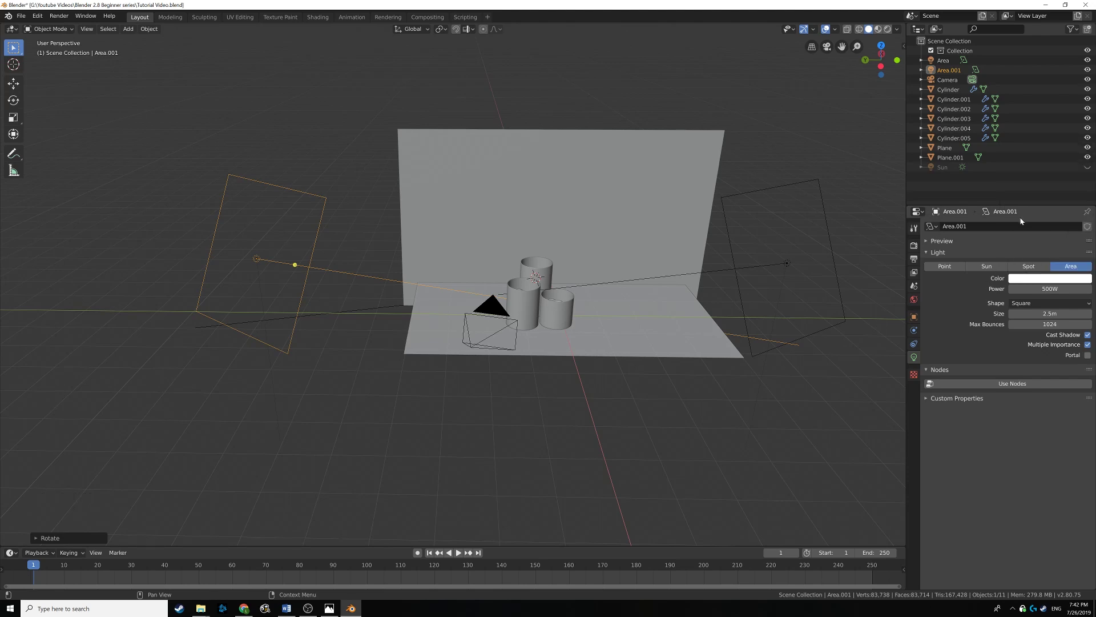
# - Tint Area.001 pale blue and preview the scene in Rendered shading
pyautogui.click(1034, 280)
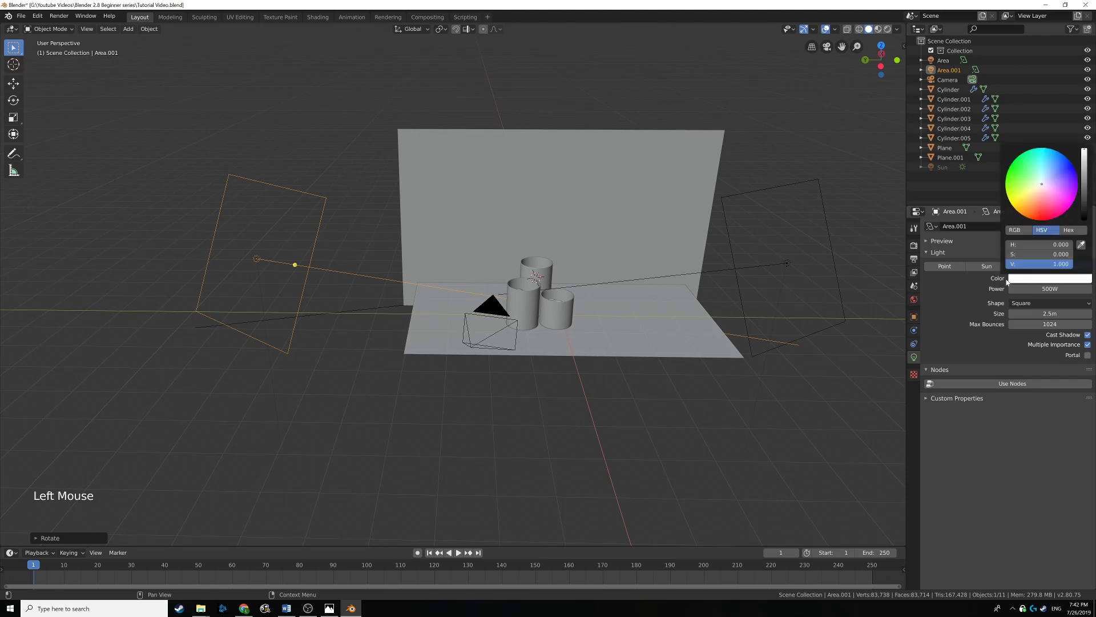
pyautogui.click(1043, 181)
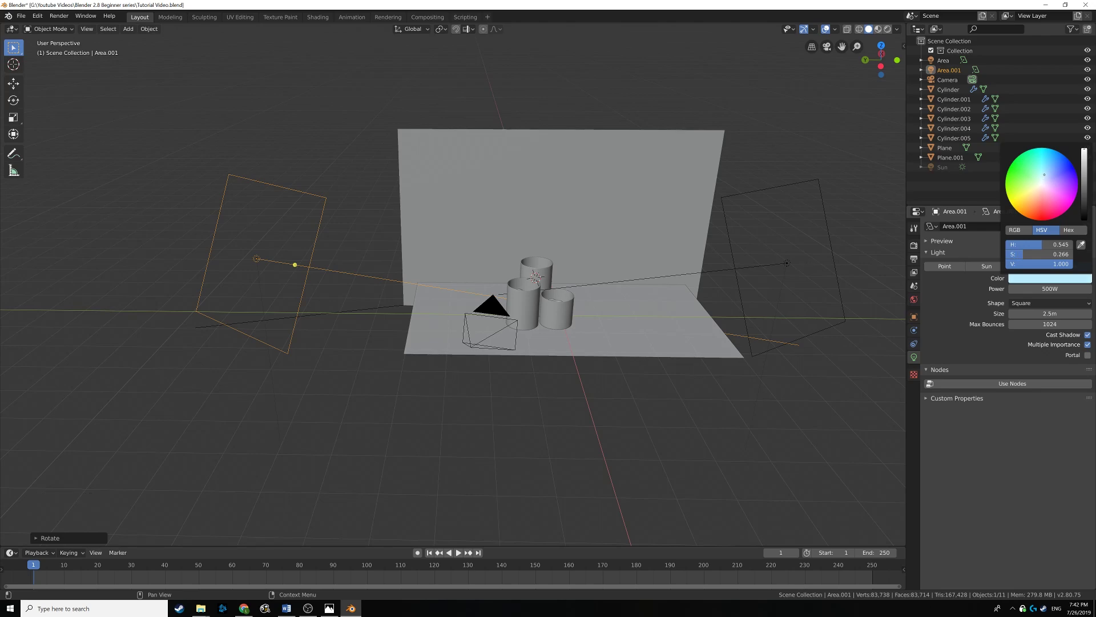
pyautogui.click(1022, 463)
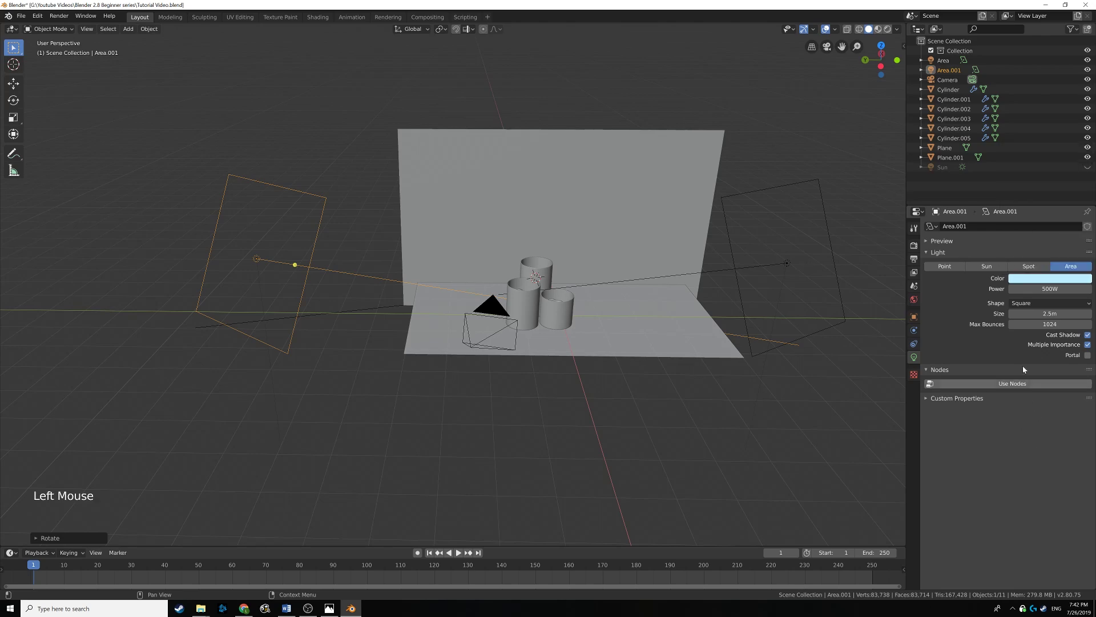
pyautogui.click(887, 29)
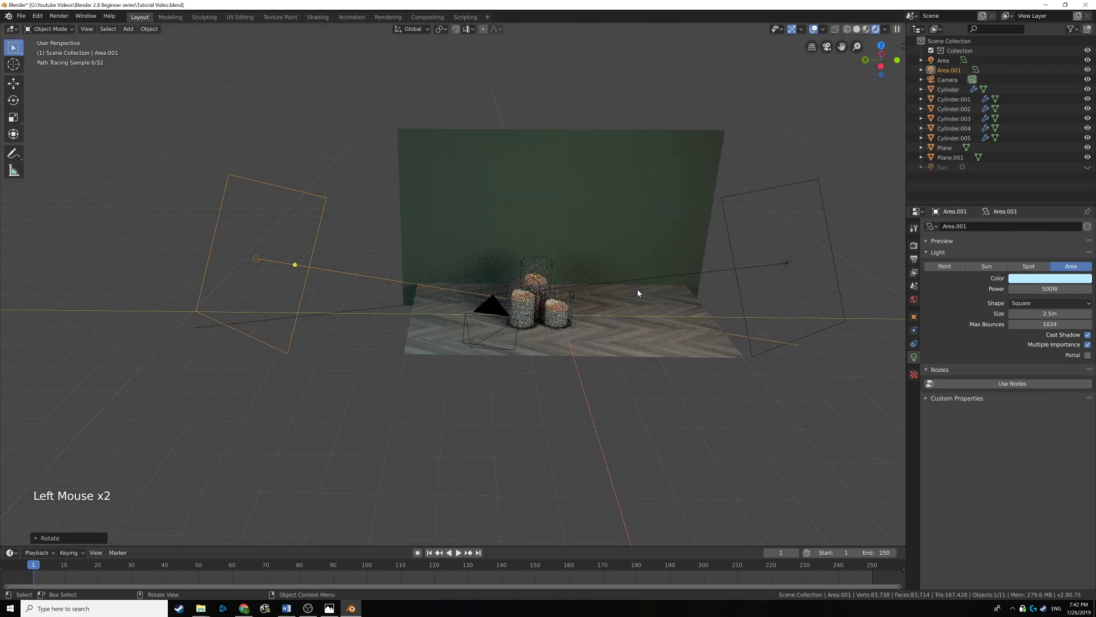
# - Lower Area.001's power to 250W and make its blue tint slightly paler
pyautogui.click(1033, 285)
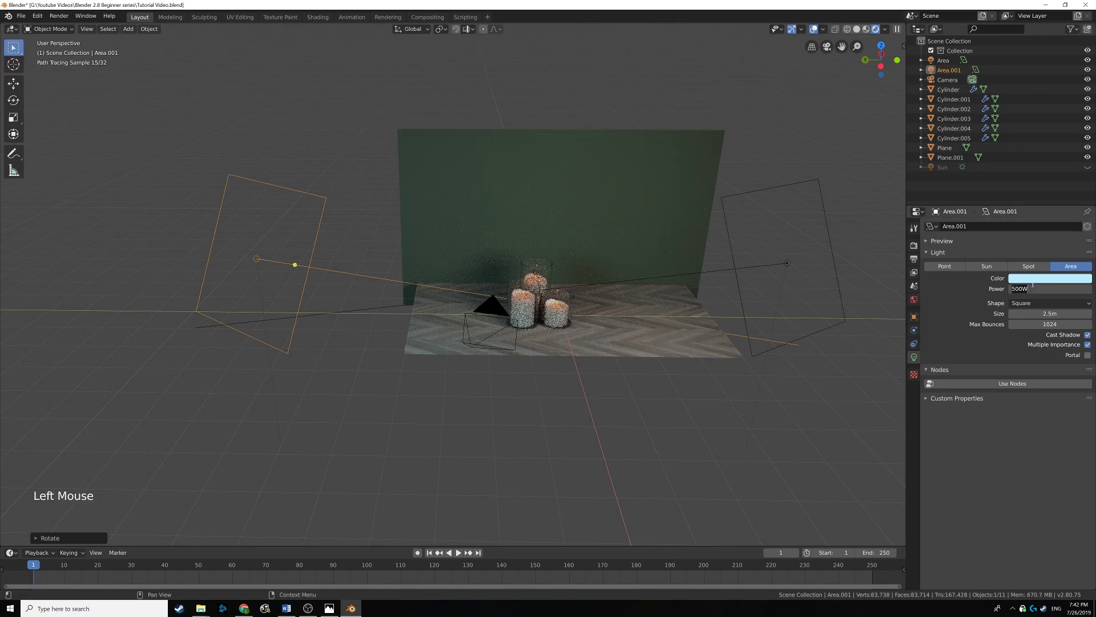
pyautogui.write('250')
pyautogui.press('Return')
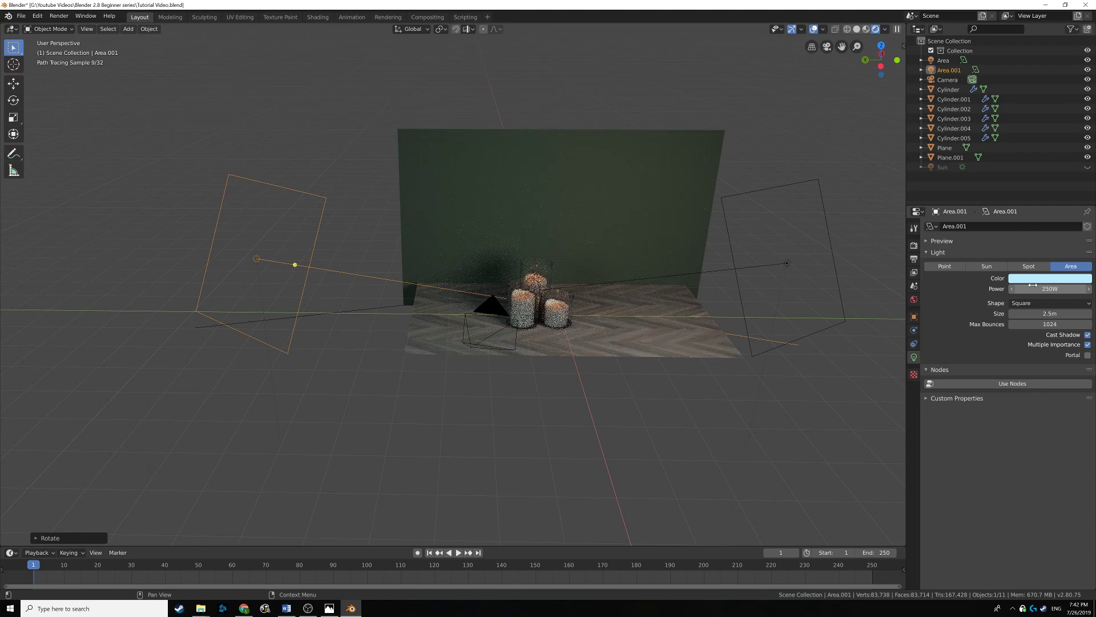
pyautogui.scroll(3, 487, 272)
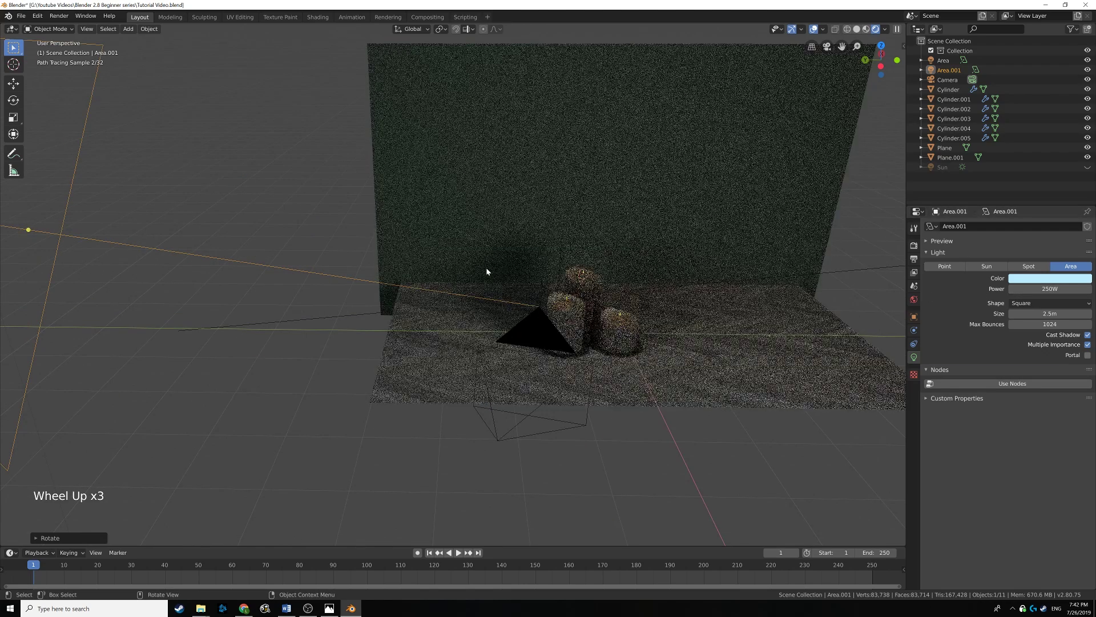
pyautogui.click(1050, 278)
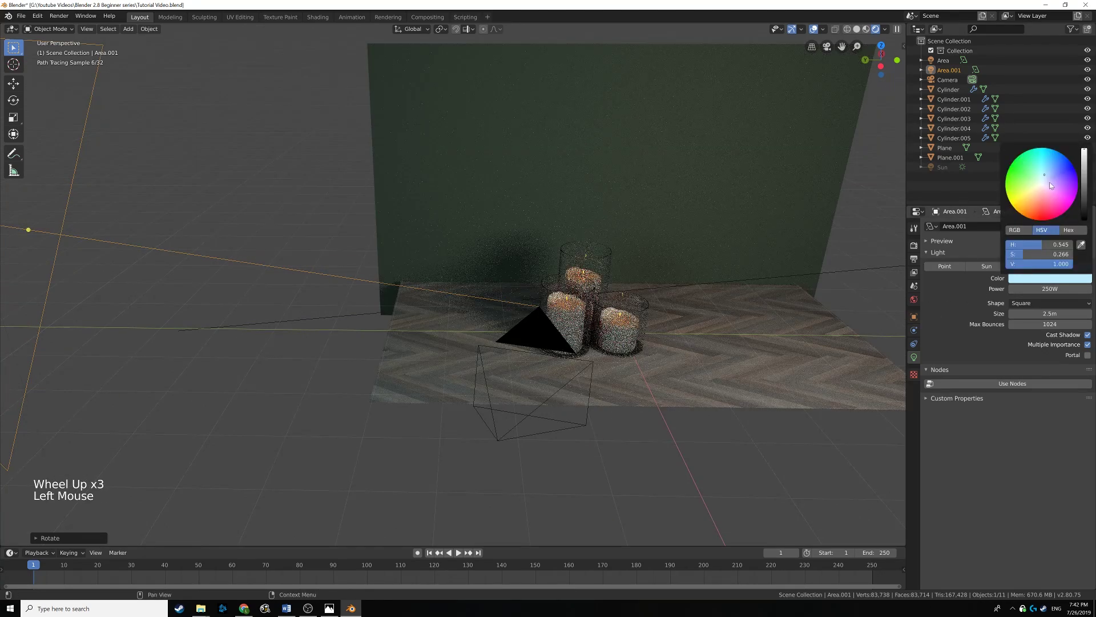
pyautogui.click(1045, 177)
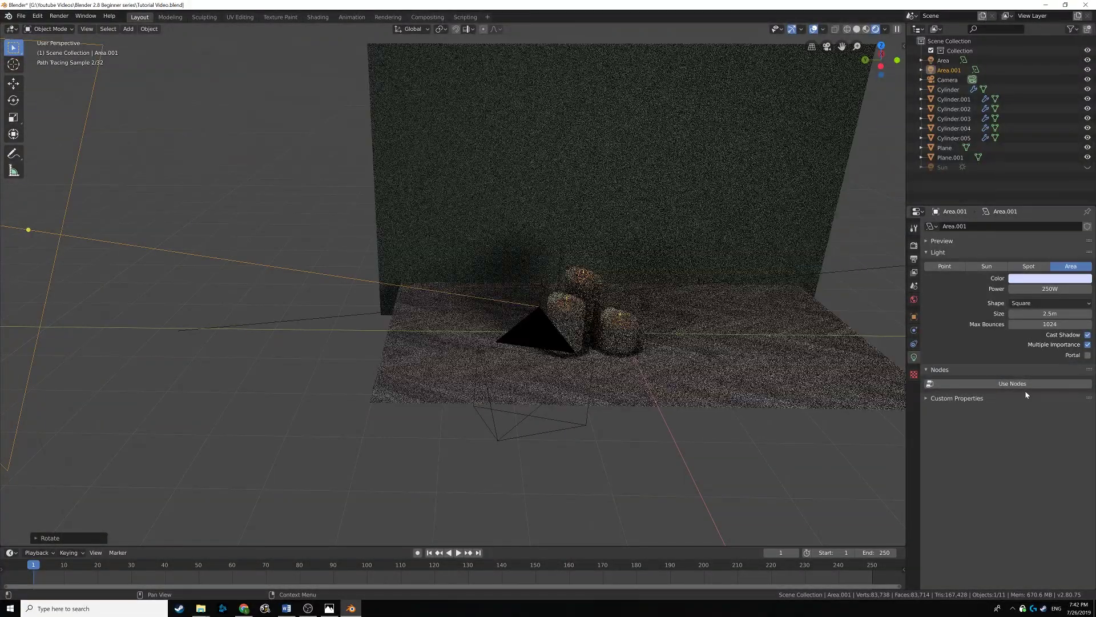
# - Return to solid shading outside camera view and select the flame object Cylinder.004
pyautogui.click(995, 489)
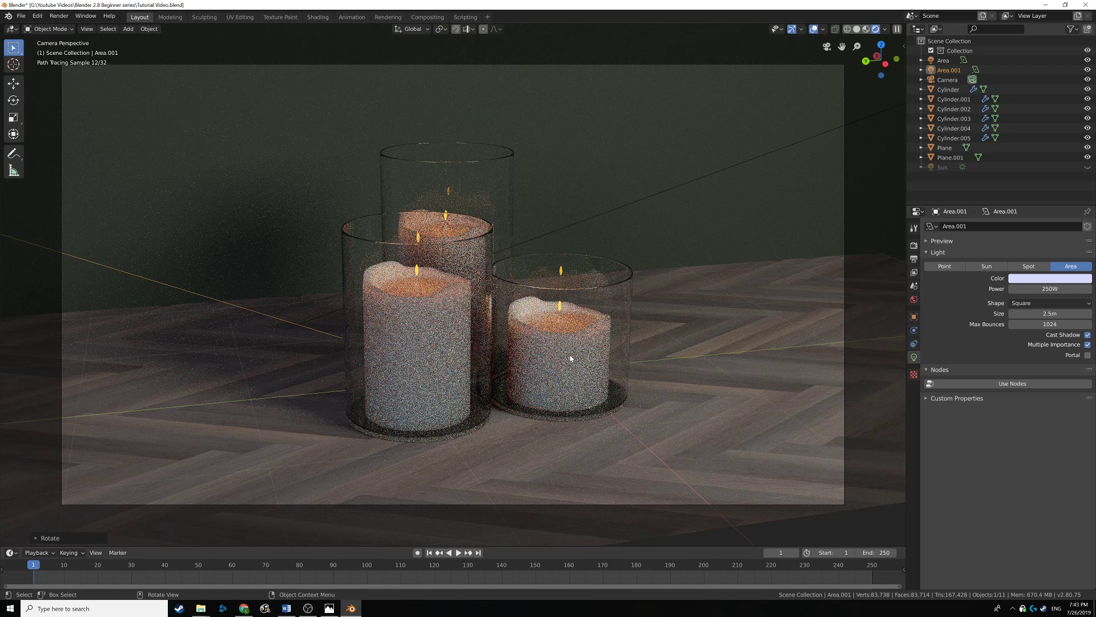
pyautogui.click(434, 286)
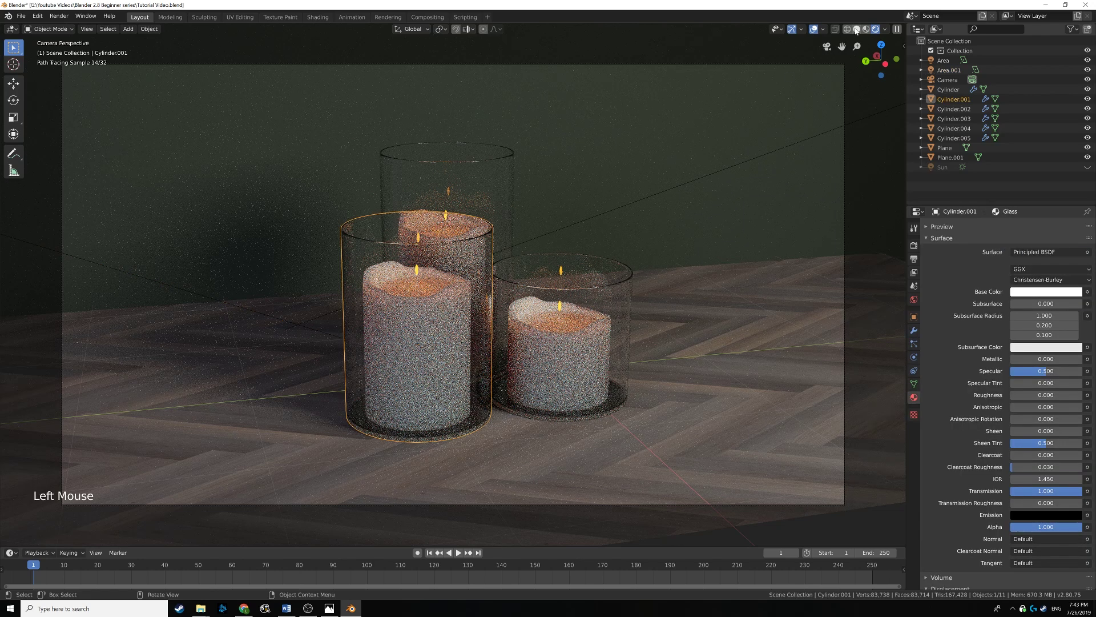
pyautogui.press('z')
pyautogui.click(496, 262)
pyautogui.moveTo(457, 293)
pyautogui.mouseDown(button='middle')
pyautogui.moveTo(454, 228)
pyautogui.moveTo(604, 210)
pyautogui.mouseUp(button='middle')
pyautogui.click(610, 226)
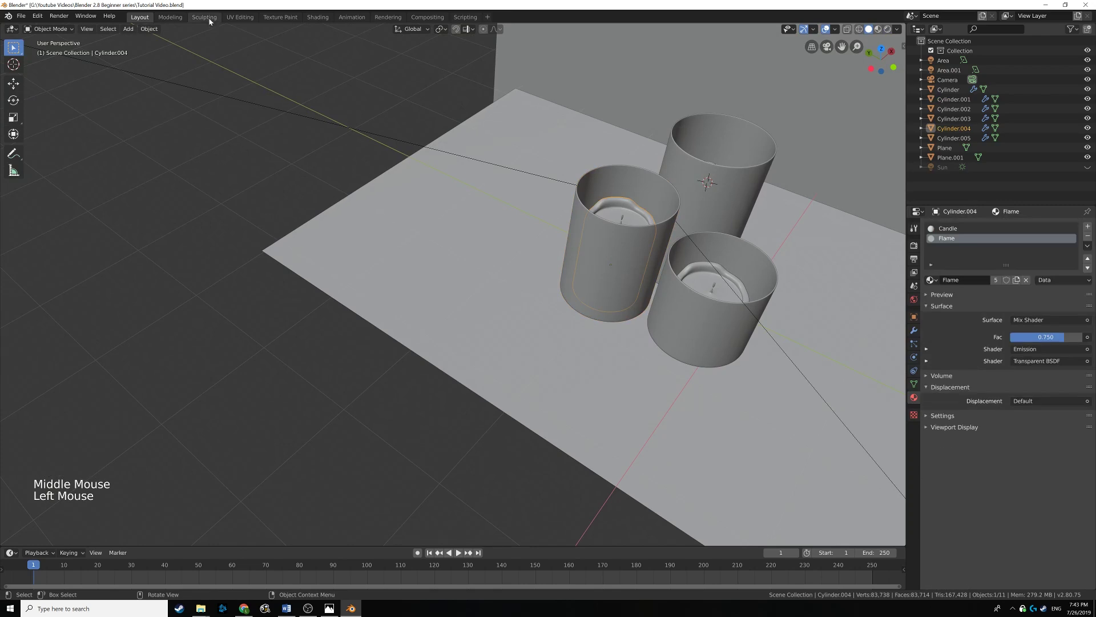
# - In the Shading workspace, set Flame's Emission strength to 800 and lighten its orange colour
pyautogui.click(317, 17)
pyautogui.scroll(4, 543, 421)
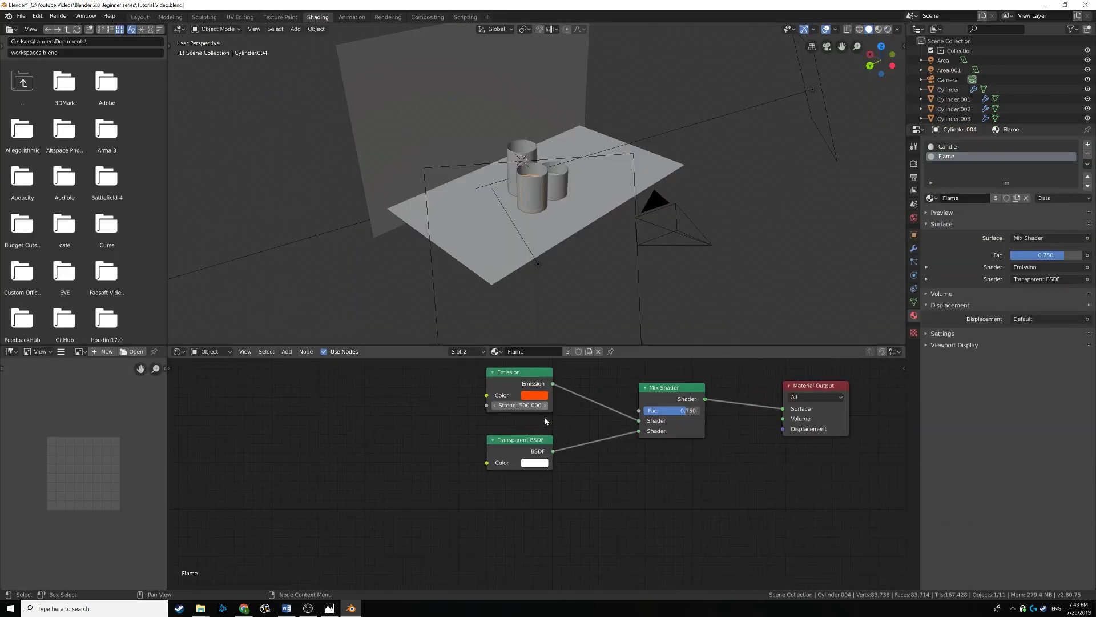
pyautogui.click(517, 428)
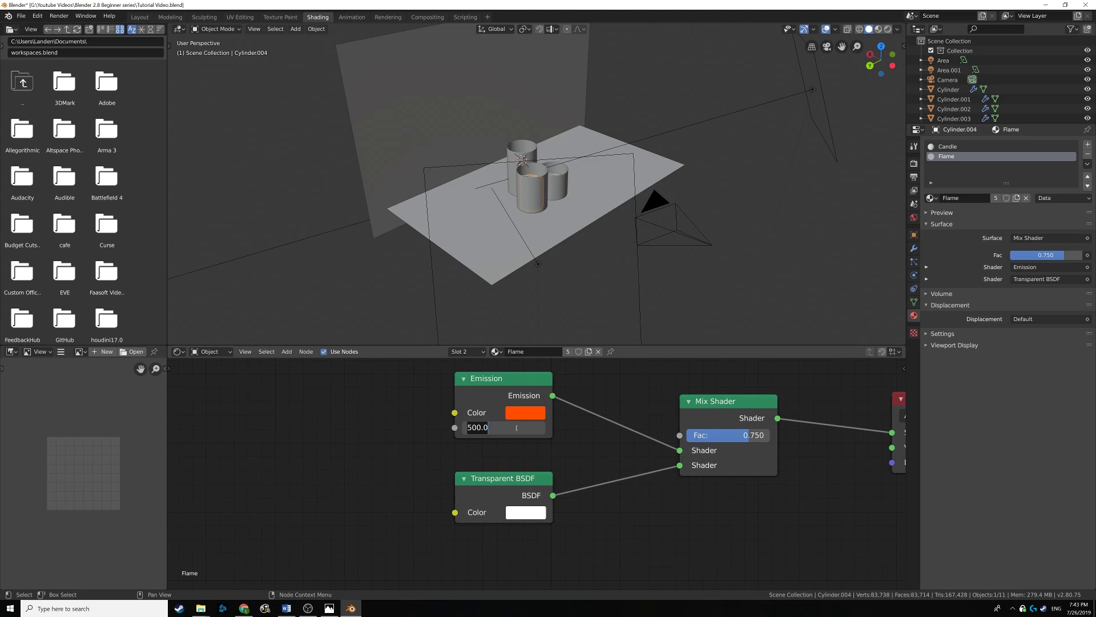
pyautogui.write('800')
pyautogui.press('Return')
pyautogui.click(527, 411)
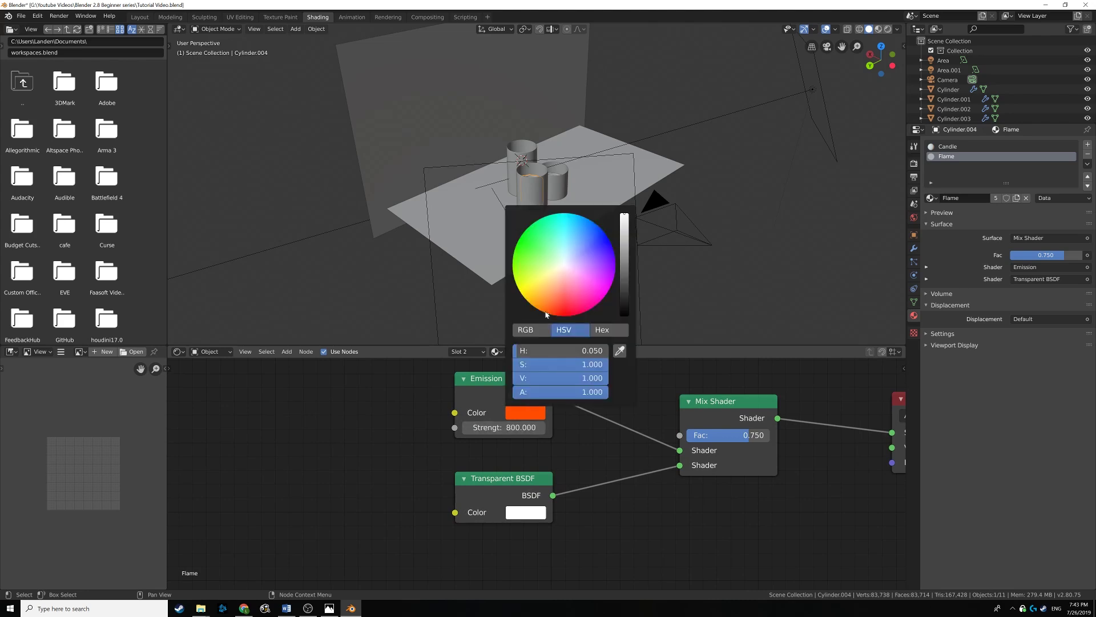
pyautogui.moveTo(546, 313)
pyautogui.mouseDown()
pyautogui.moveTo(551, 296)
pyautogui.moveTo(547, 314)
pyautogui.moveTo(531, 304)
pyautogui.moveTo(545, 297)
pyautogui.mouseUp()
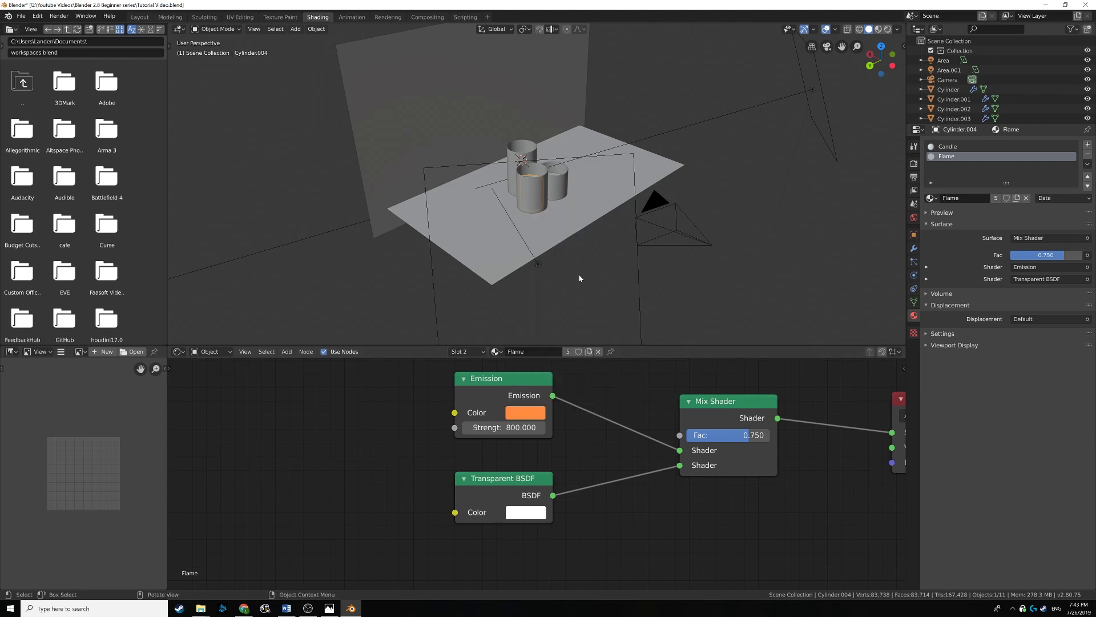
pyautogui.moveTo(580, 268); pyautogui.dragTo(559, 201, button='middle')
# - Save the candle scene with Ctrl+S as Tutorial Video.blend
pyautogui.hotkey('ctrl', 's')
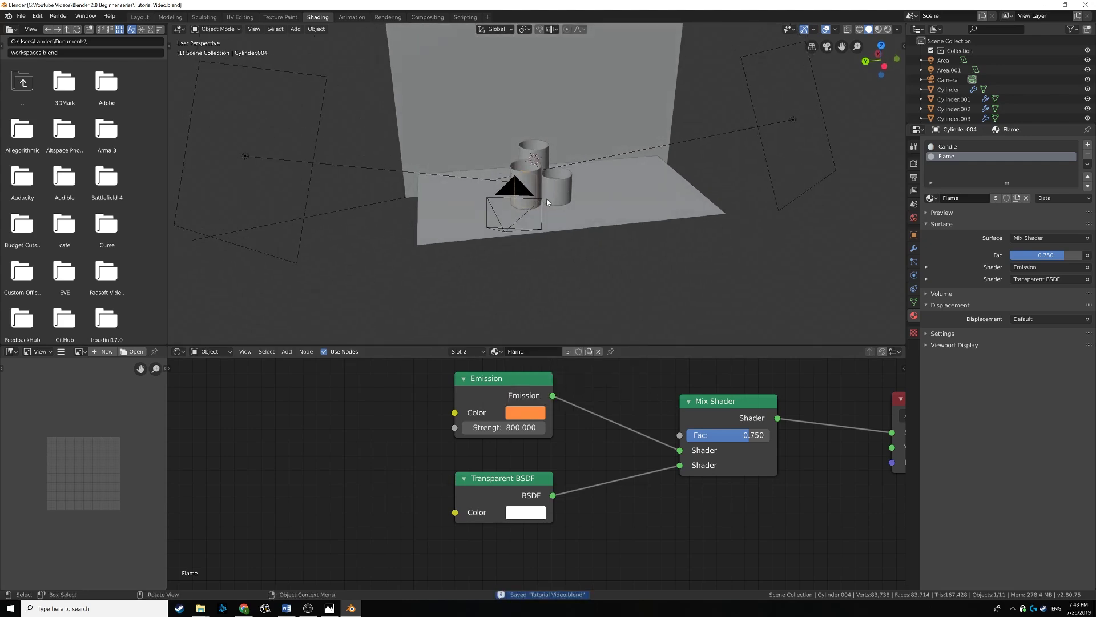
pyautogui.click(20, 15)
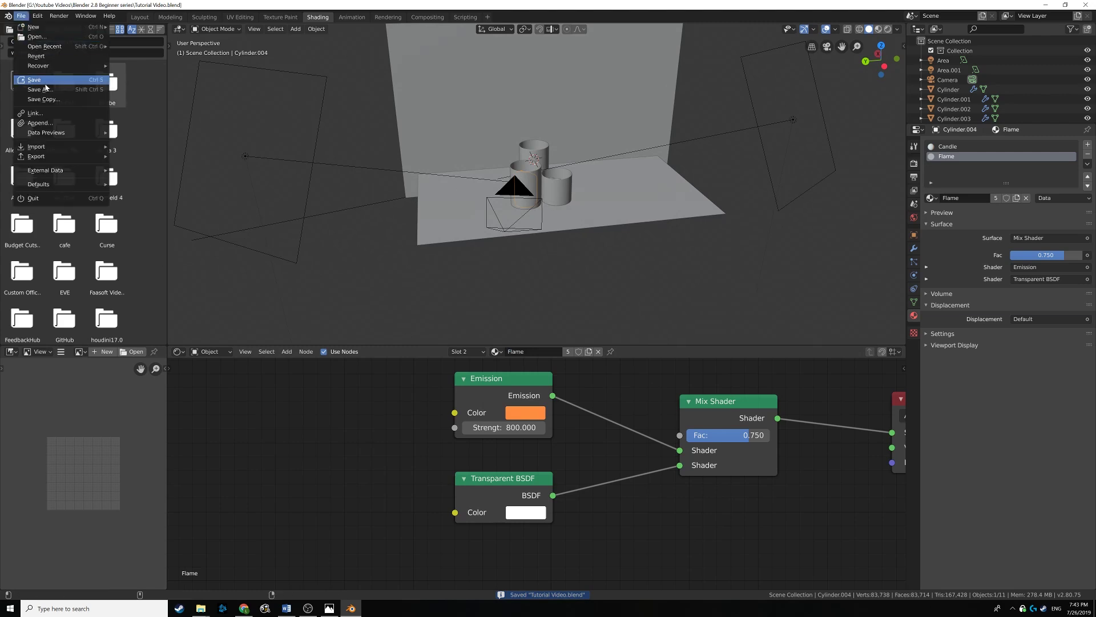
pyautogui.moveTo(491, 215); pyautogui.dragTo(483, 209, button='middle')
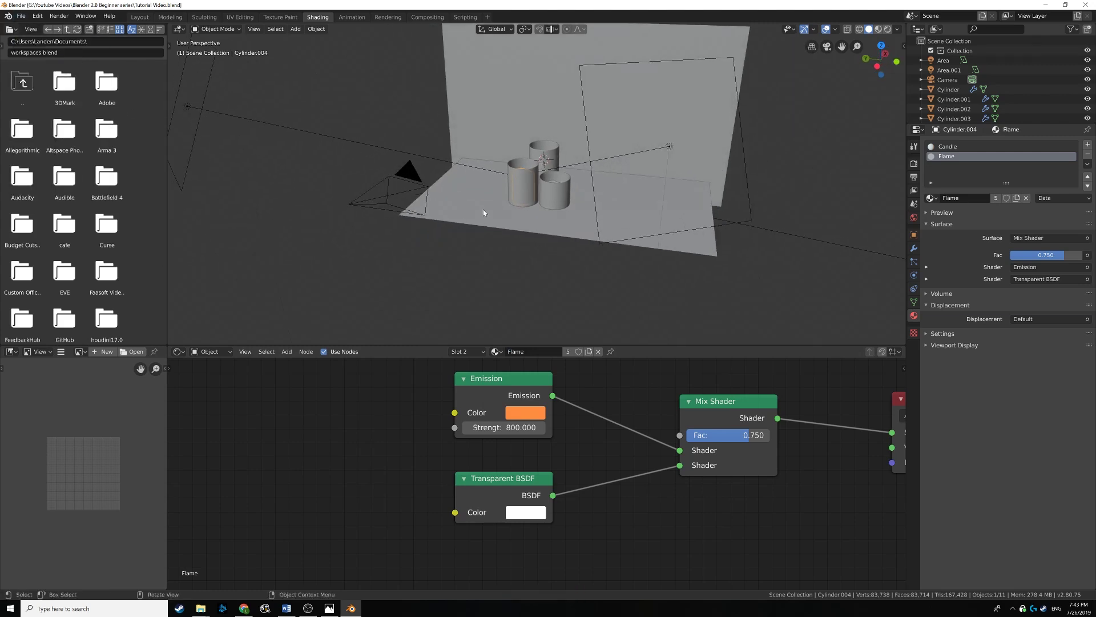